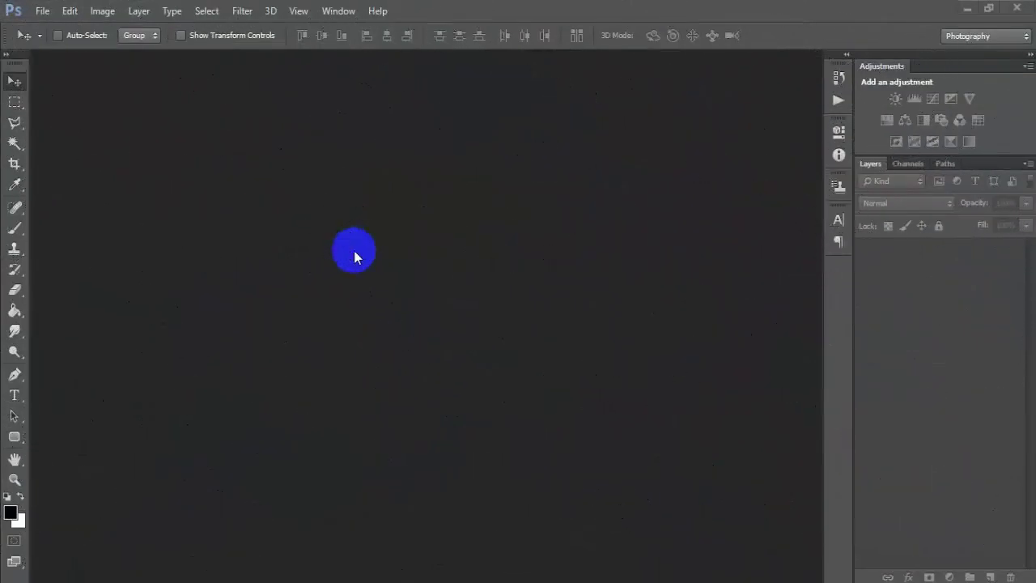
- Open 2 (11).jpg as a docked tab and duplicate its Background into Layer 1
{"action": "left_click", "coordinate": [42, 10]}
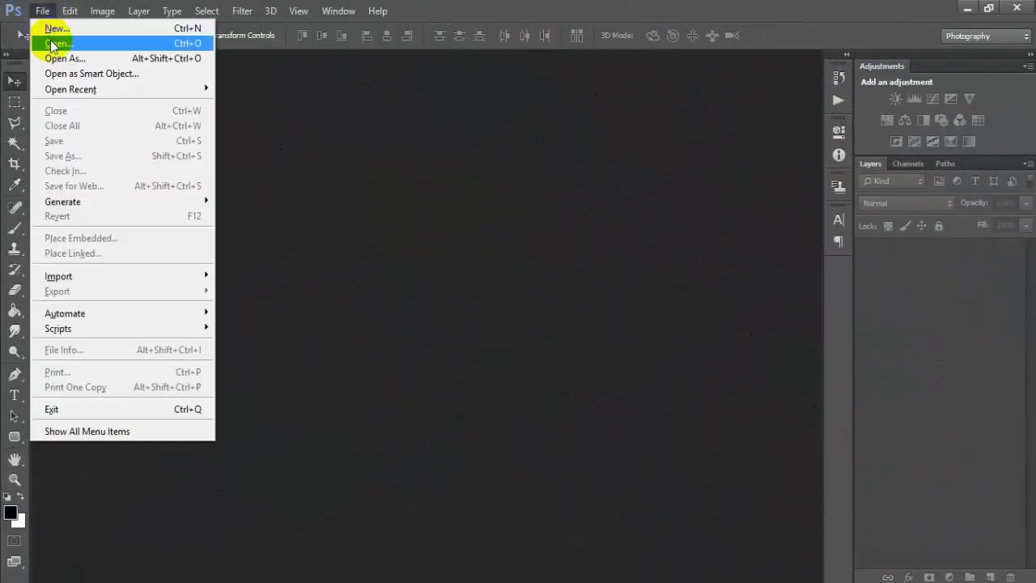
{"action": "left_click", "coordinate": [91, 42]}
{"action": "left_click", "coordinate": [343, 278]}
{"action": "scroll", "coordinate": [338, 283], "scroll_direction": "down", "scroll_amount": 5}
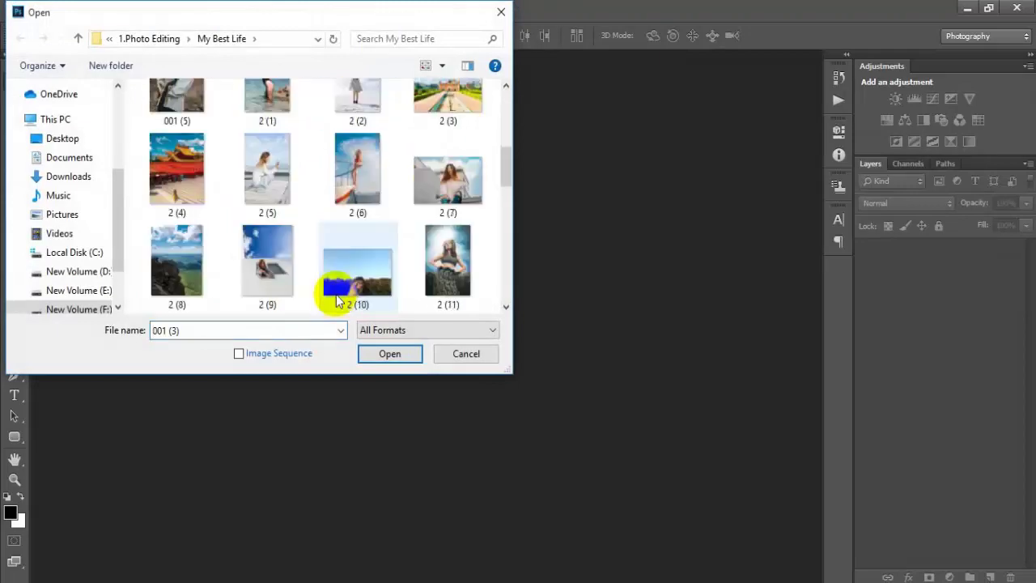
{"action": "left_click", "coordinate": [429, 274]}
{"action": "left_click", "coordinate": [389, 353]}
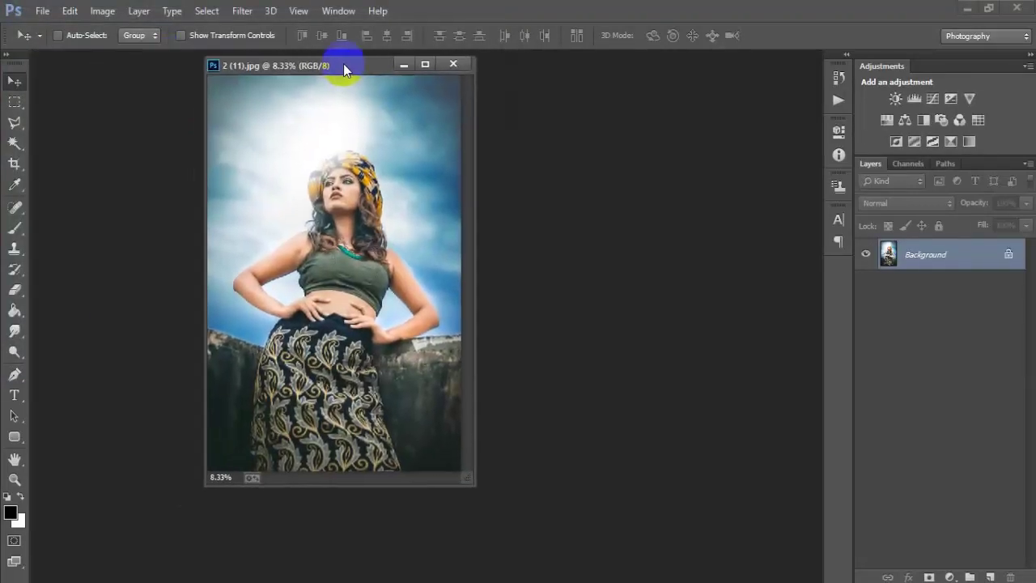
{"action": "left_click_drag", "start_coordinate": [172, 60], "coordinate": [346, 61]}
{"action": "key", "text": "ctrl+j"}
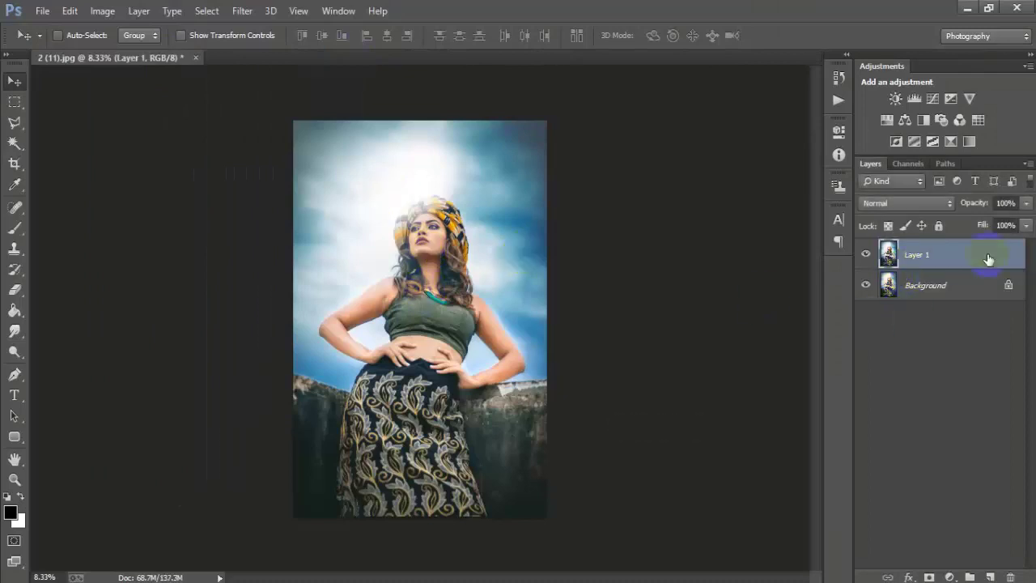
- Apply the Camera Raw Filter with Temperature -7, Tint +23 and Exposure raised to about +0.76
{"action": "left_click", "coordinate": [242, 10]}
{"action": "left_click", "coordinate": [363, 103]}
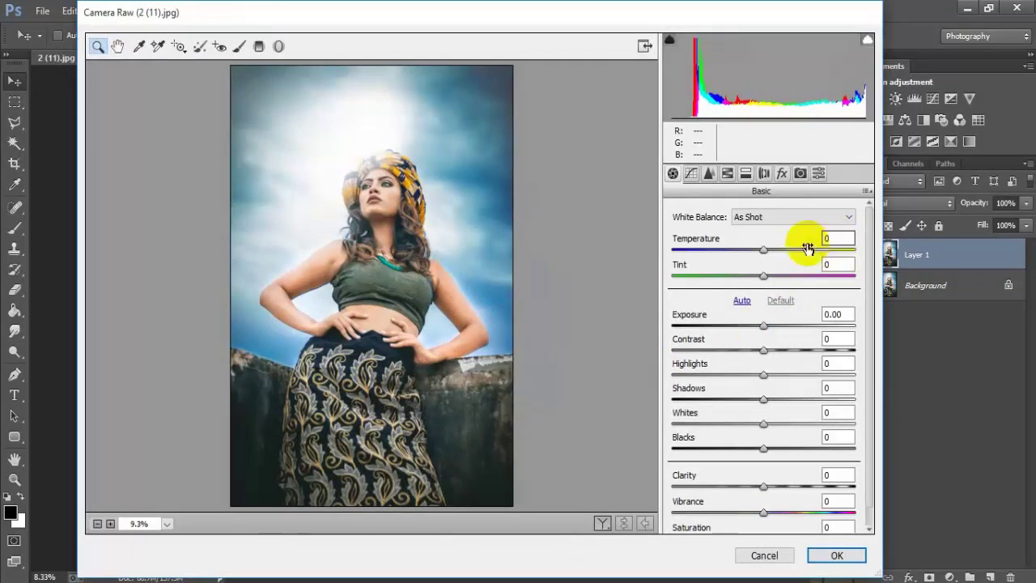
{"action": "left_click_drag", "start_coordinate": [763, 250], "coordinate": [757, 252]}
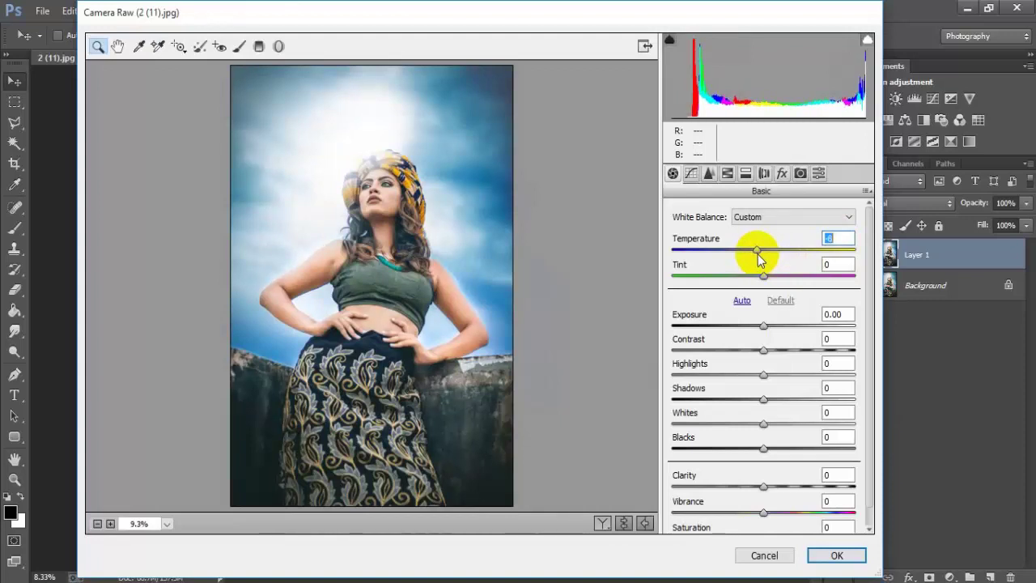
{"action": "left_click_drag", "start_coordinate": [757, 251], "coordinate": [760, 256]}
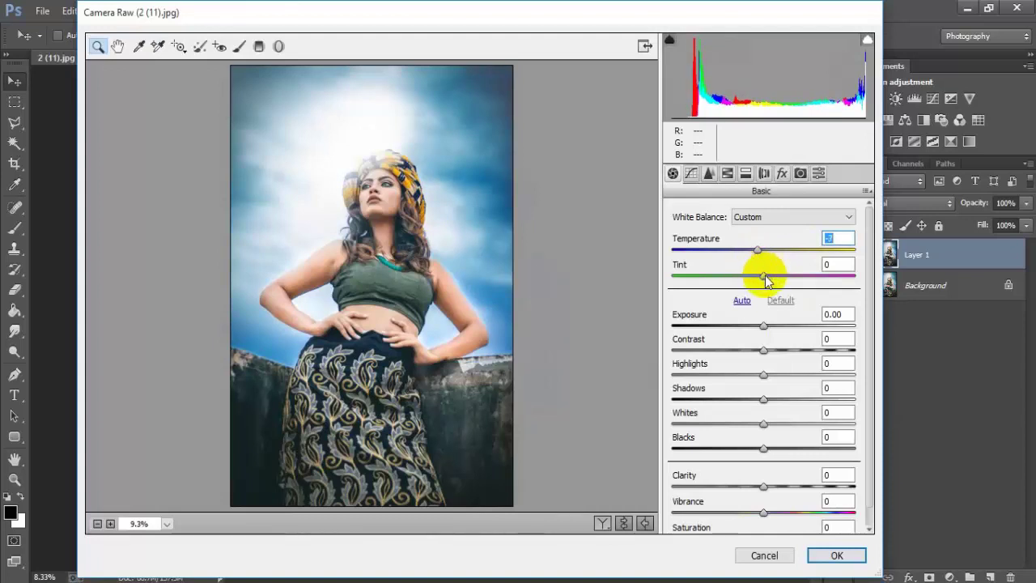
{"action": "left_click_drag", "start_coordinate": [765, 275], "coordinate": [786, 275]}
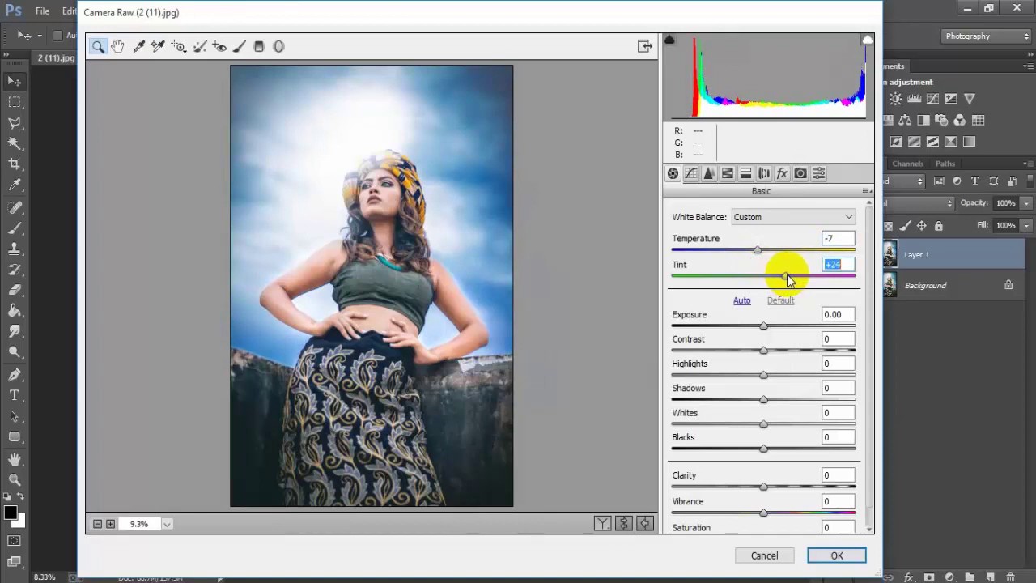
{"action": "left_click_drag", "start_coordinate": [763, 326], "coordinate": [776, 325]}
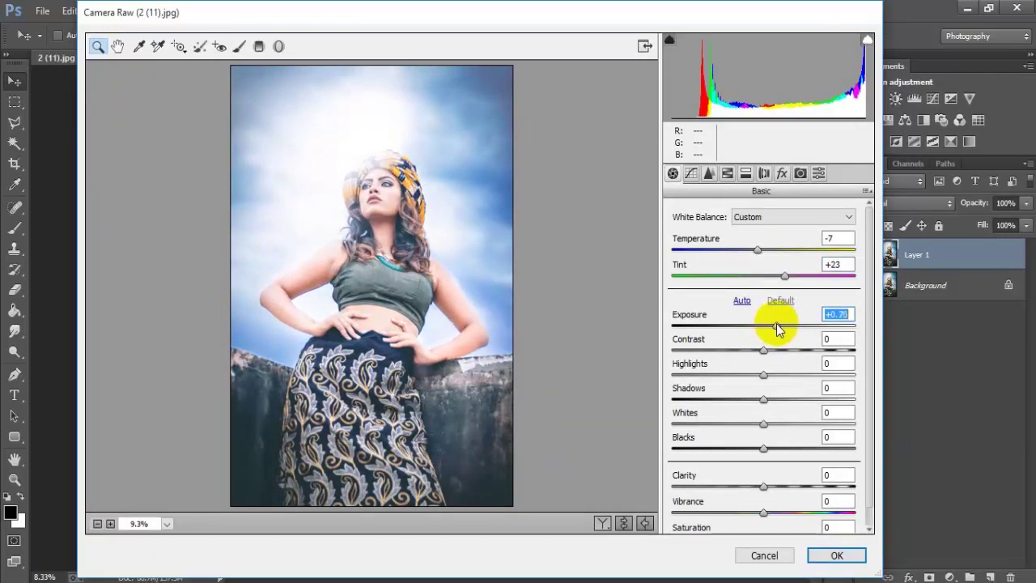
- Set Exposure +0.71, Contrast +45, Highlights -48, Shadows +59 and Whites -88 in the Basic panel
{"action": "left_click", "coordinate": [837, 314]}
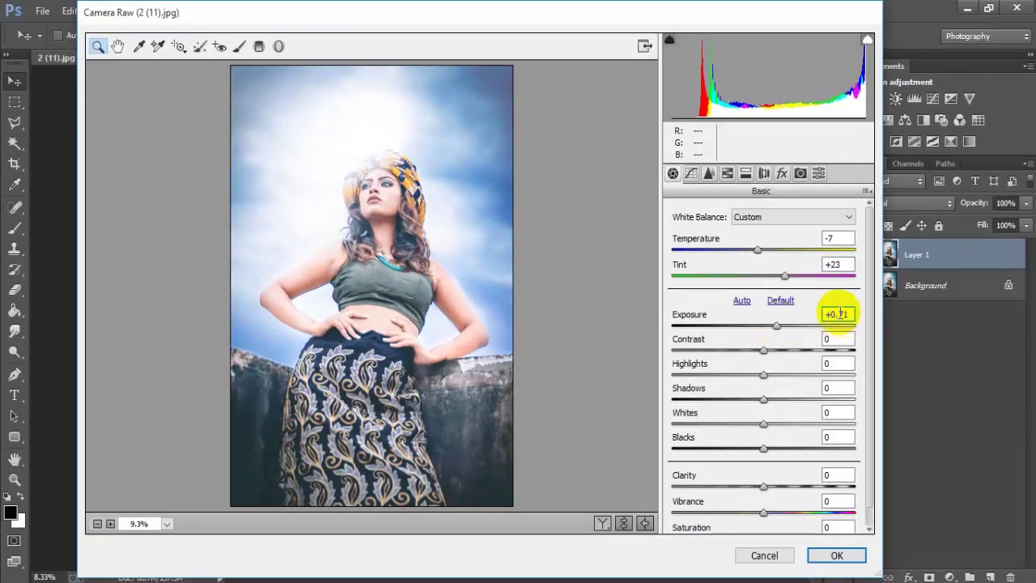
{"action": "left_click_drag", "start_coordinate": [764, 353], "coordinate": [806, 353]}
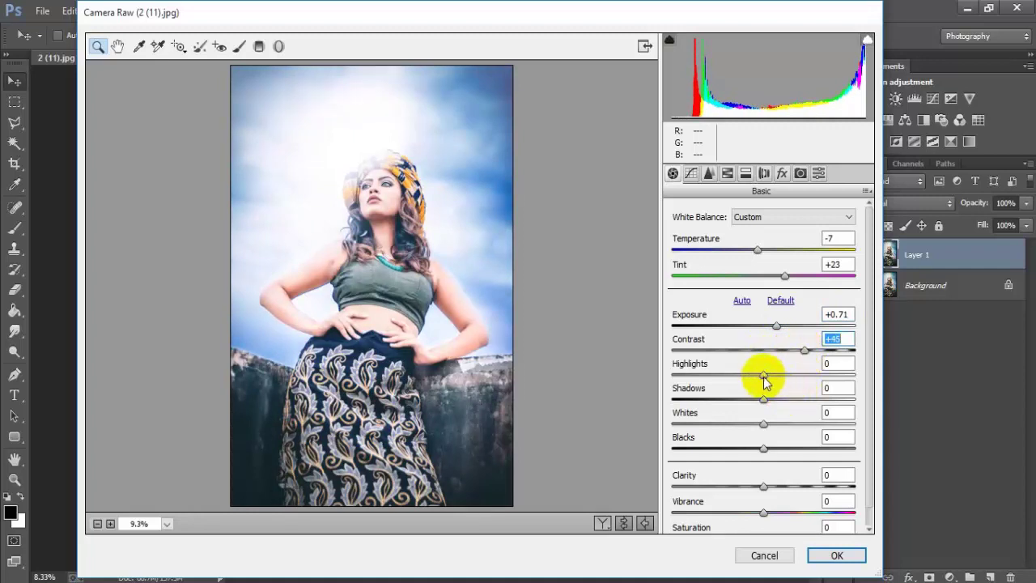
{"action": "left_click_drag", "start_coordinate": [763, 375], "coordinate": [722, 376]}
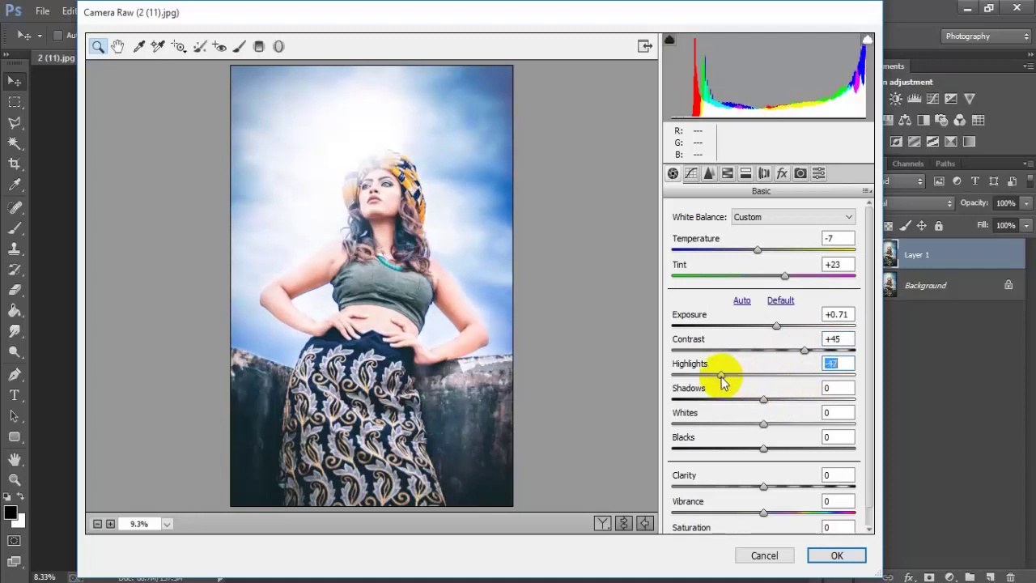
{"action": "left_click_drag", "start_coordinate": [723, 383], "coordinate": [721, 383]}
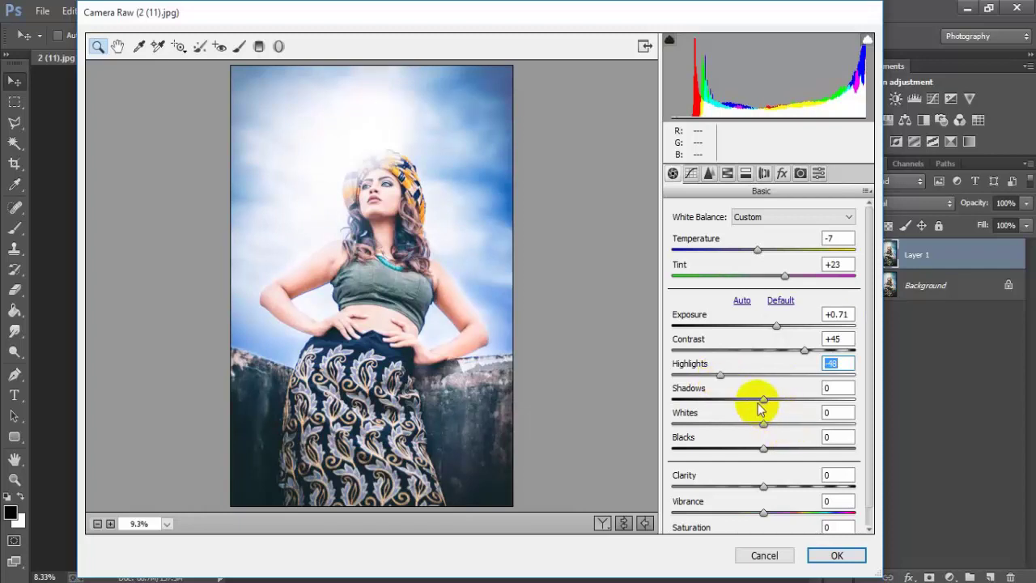
{"action": "left_click_drag", "start_coordinate": [764, 400], "coordinate": [817, 404]}
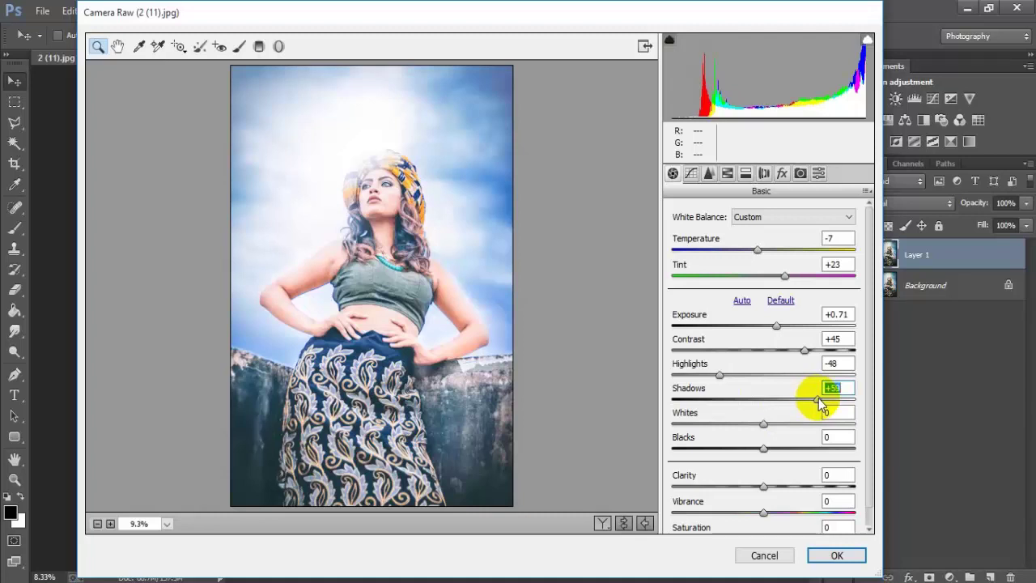
{"action": "left_click_drag", "start_coordinate": [763, 424], "coordinate": [682, 427]}
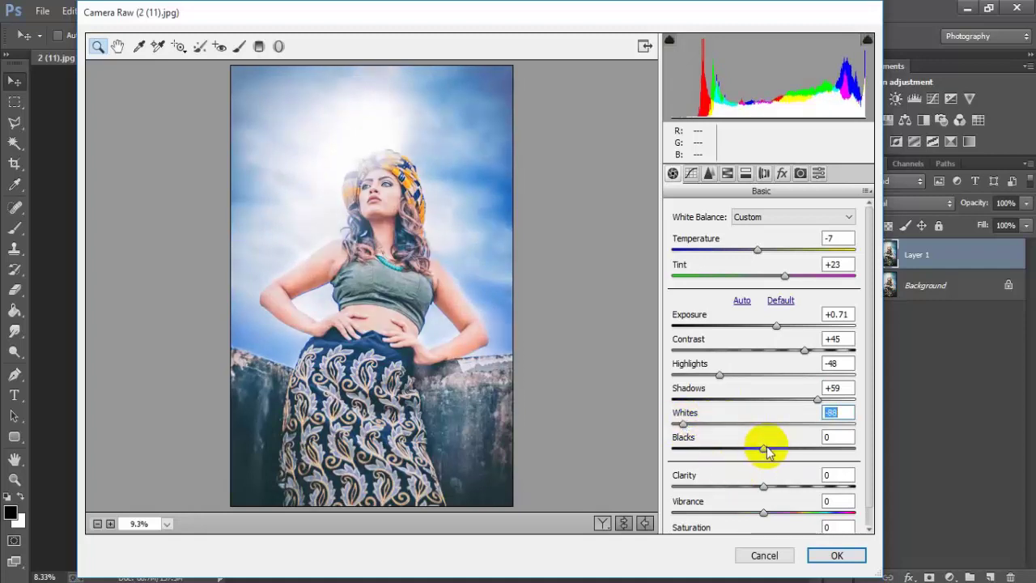
- Set Blacks +12, Clarity +10, Vibrance +75 and Saturation -15 in the Basic panel
{"action": "left_click_drag", "start_coordinate": [766, 447], "coordinate": [777, 445]}
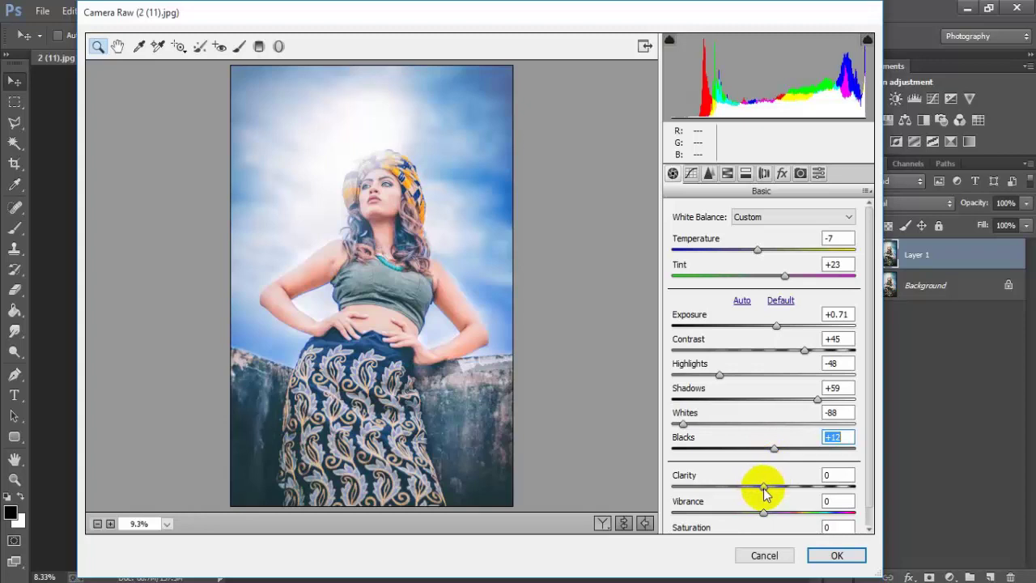
{"action": "left_click_drag", "start_coordinate": [764, 486], "coordinate": [772, 487]}
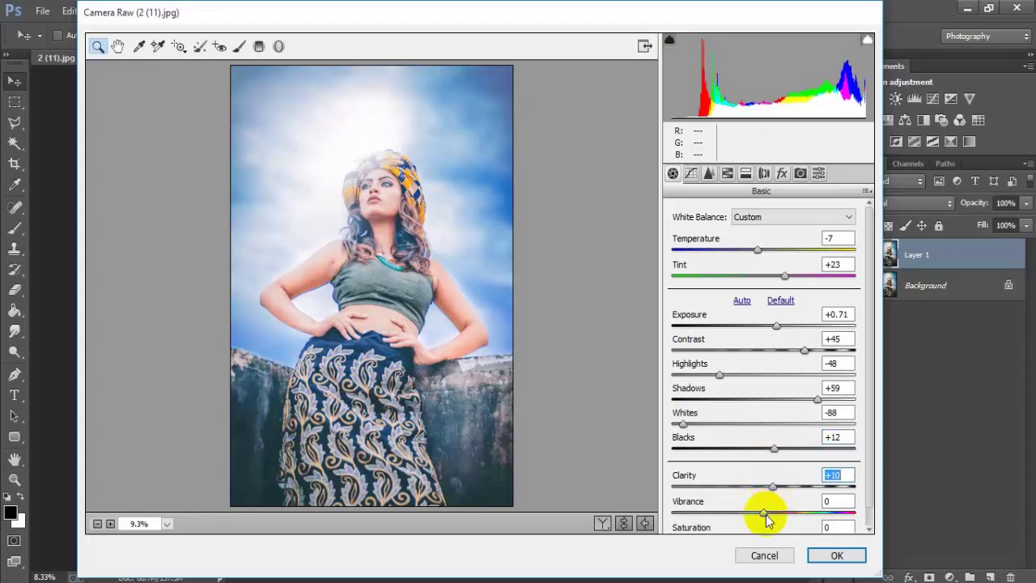
{"action": "left_click_drag", "start_coordinate": [764, 512], "coordinate": [835, 513]}
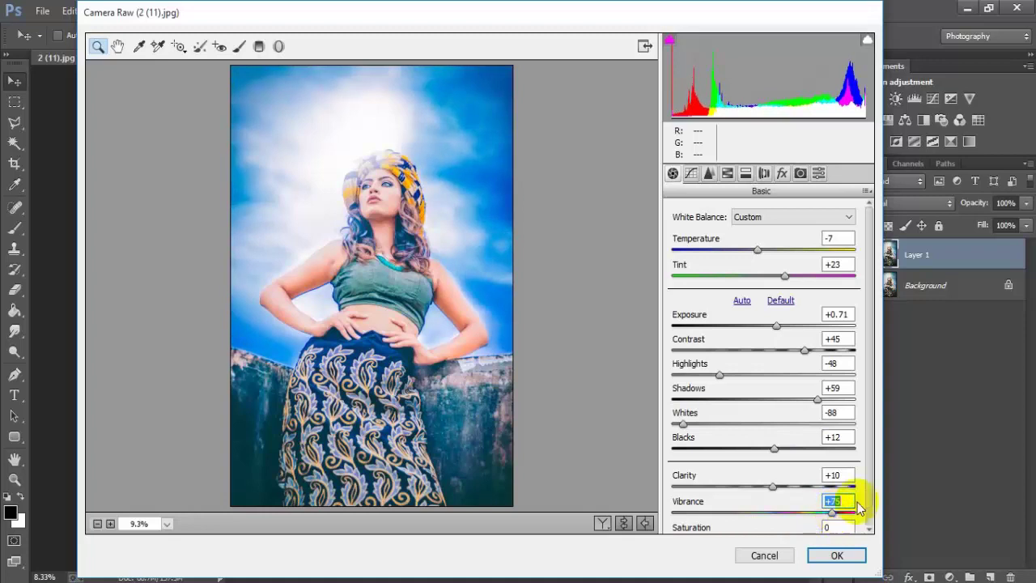
{"action": "scroll", "coordinate": [864, 502], "scroll_direction": "down", "scroll_amount": 1}
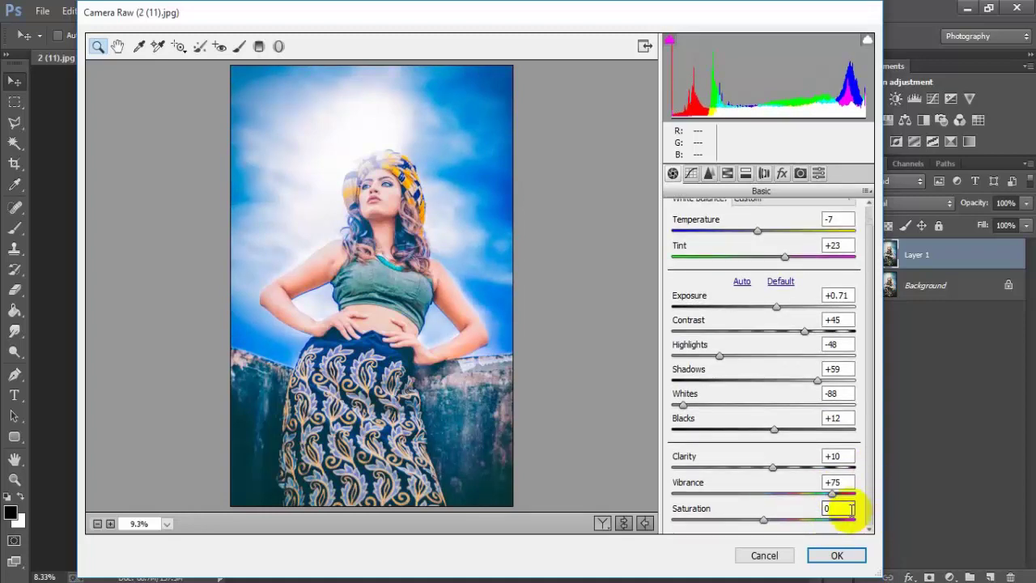
{"action": "left_click_drag", "start_coordinate": [760, 527], "coordinate": [750, 520]}
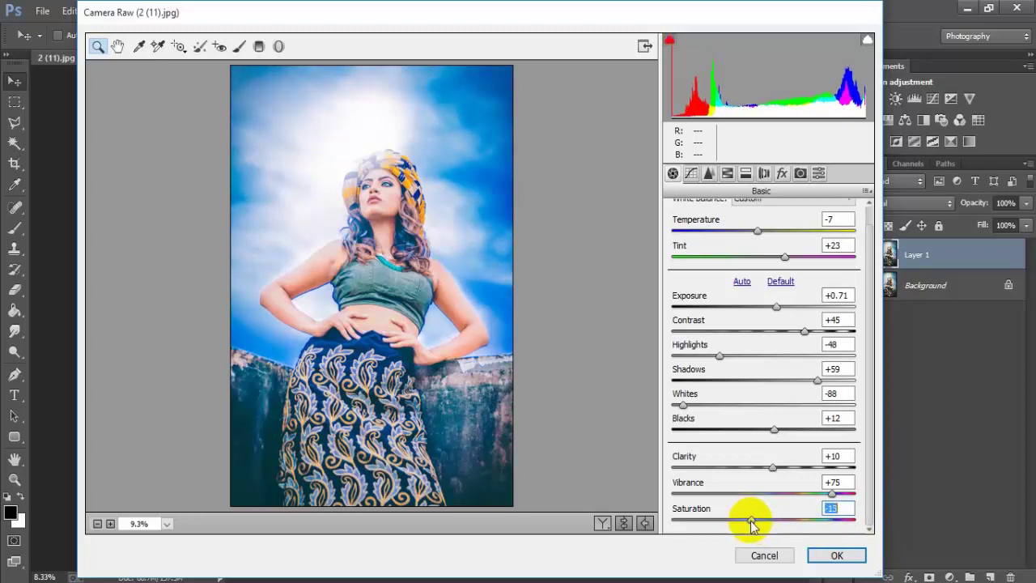
{"action": "left_click", "coordinate": [847, 510]}
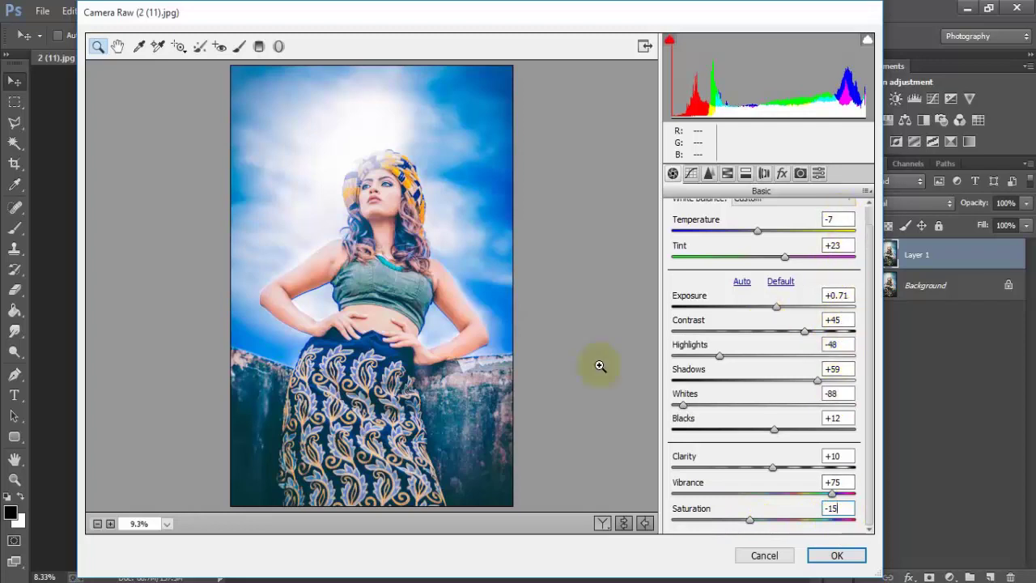
- Add tone curve points at 72/40 and 147/100 to darken the midtones
{"action": "left_click", "coordinate": [690, 173]}
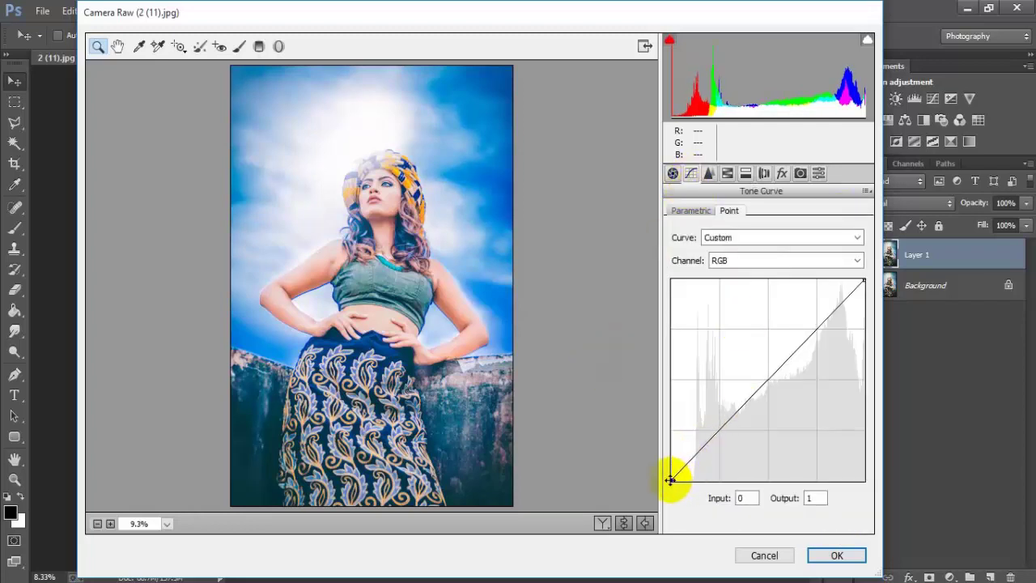
{"action": "left_click", "coordinate": [719, 434]}
{"action": "left_click_drag", "start_coordinate": [720, 434], "coordinate": [725, 444]}
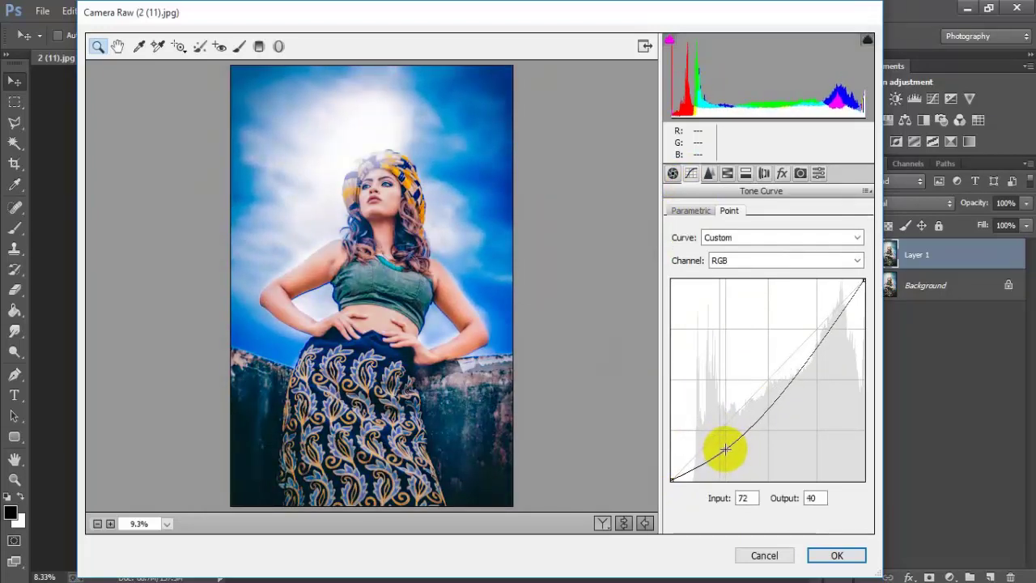
{"action": "left_click_drag", "start_coordinate": [774, 407], "coordinate": [782, 402]}
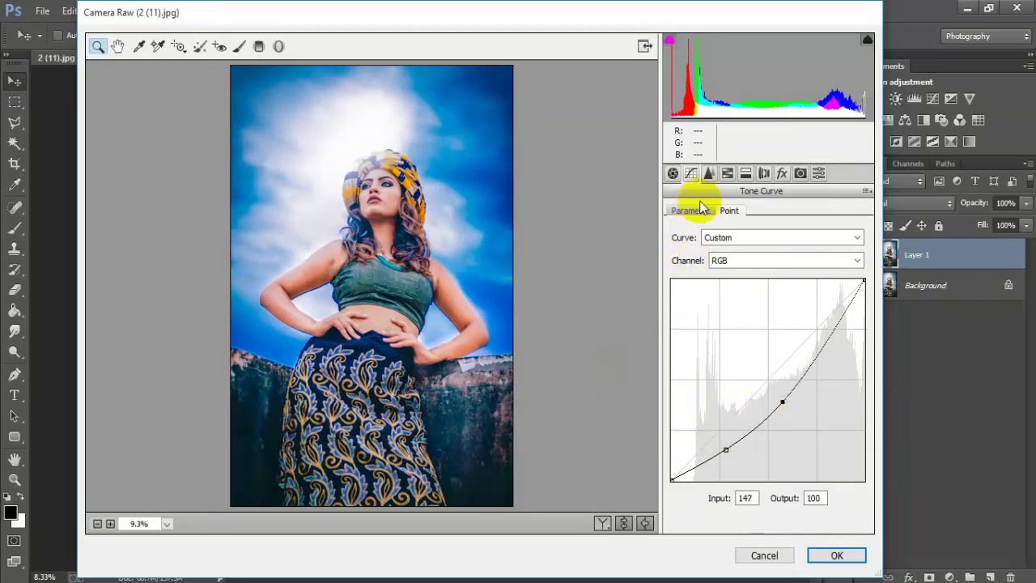
{"action": "left_click", "coordinate": [709, 174]}
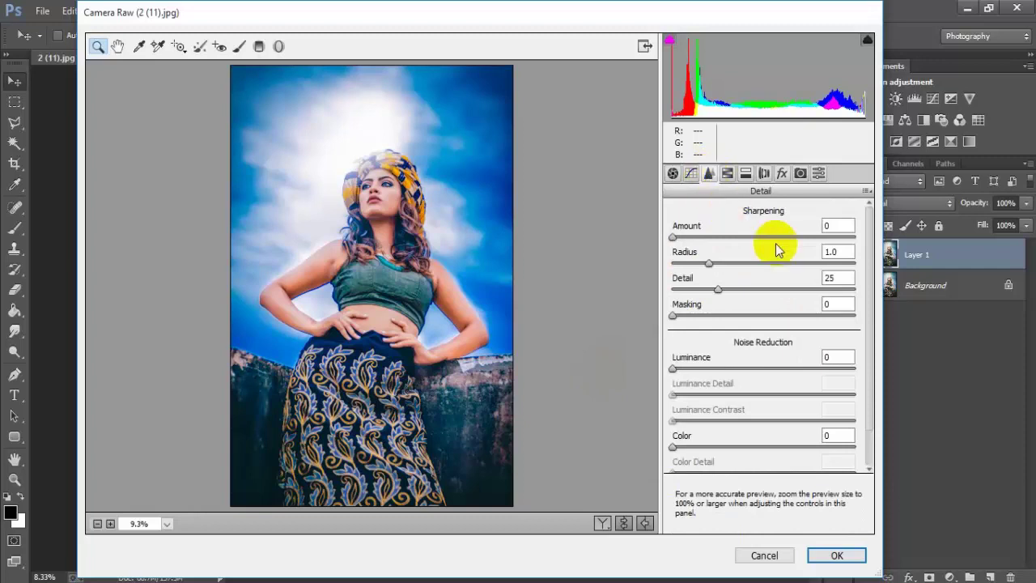
- Set Sharpening Amount to 7, Luminance noise reduction to 25 and Color noise reduction to 30
{"action": "left_click_drag", "start_coordinate": [675, 241], "coordinate": [684, 241]}
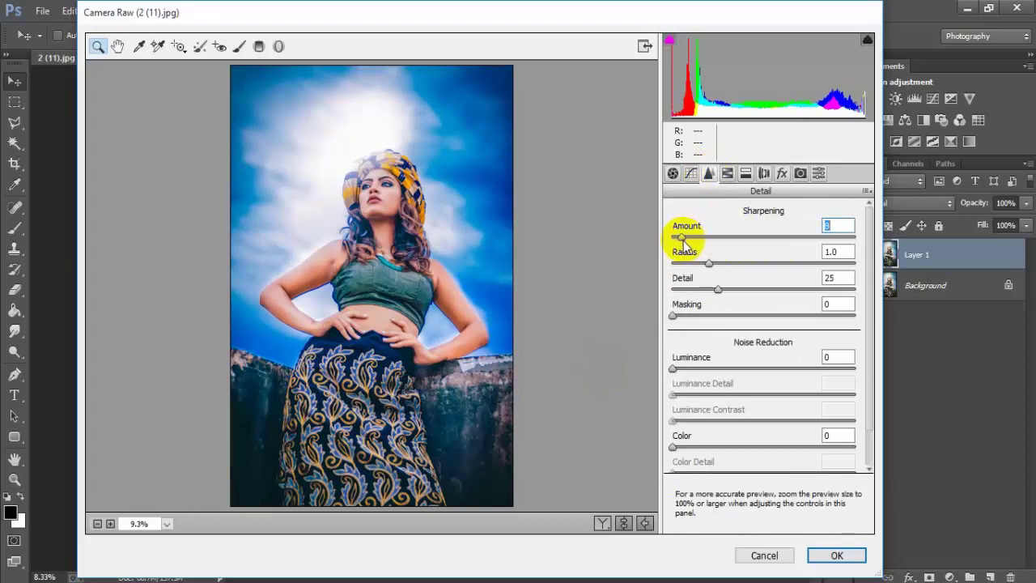
{"action": "left_click_drag", "start_coordinate": [682, 242], "coordinate": [683, 242]}
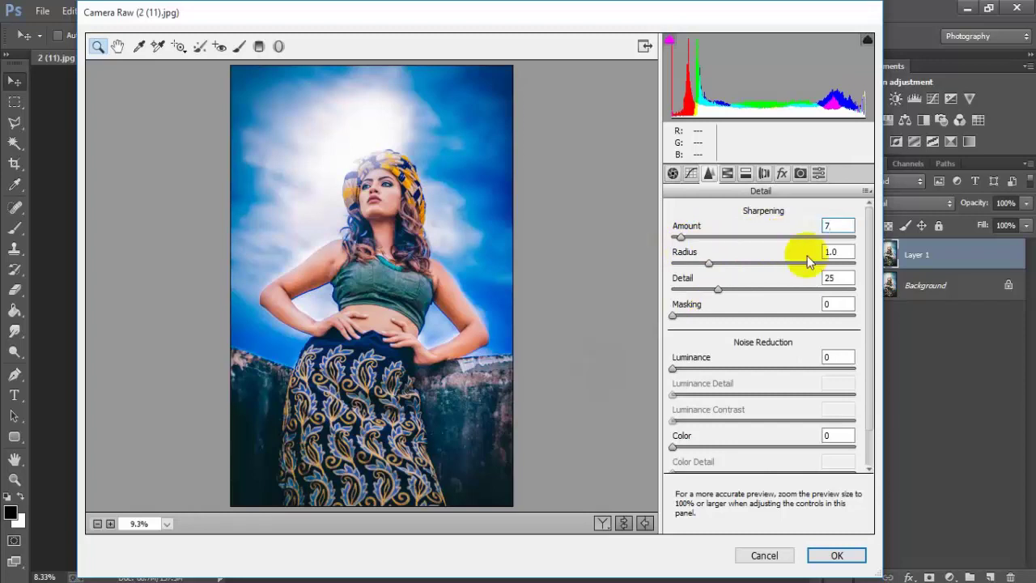
{"action": "left_click_drag", "start_coordinate": [673, 369], "coordinate": [716, 369]}
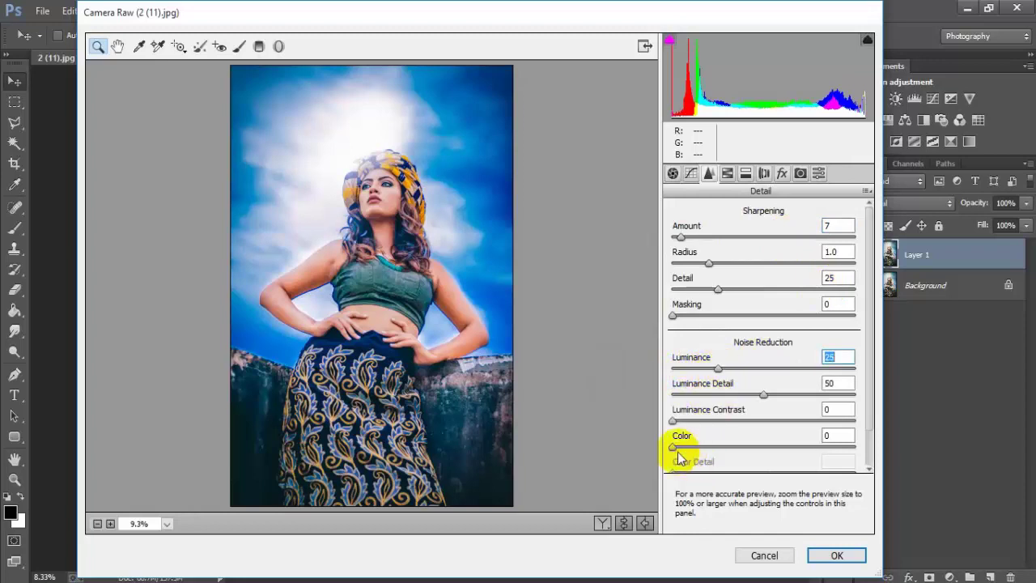
{"action": "left_click_drag", "start_coordinate": [676, 447], "coordinate": [690, 447]}
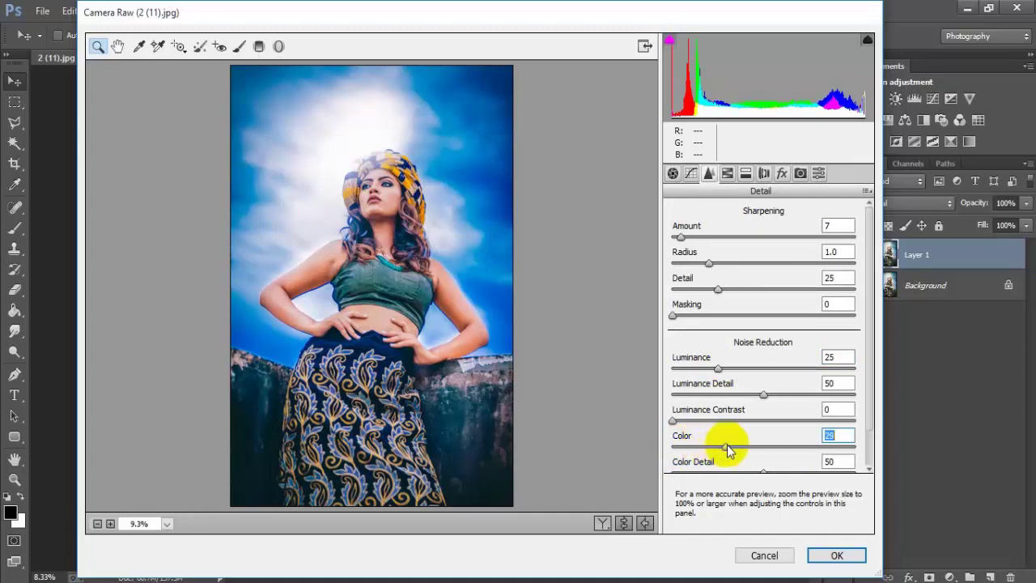
{"action": "left_click_drag", "start_coordinate": [728, 450], "coordinate": [730, 448]}
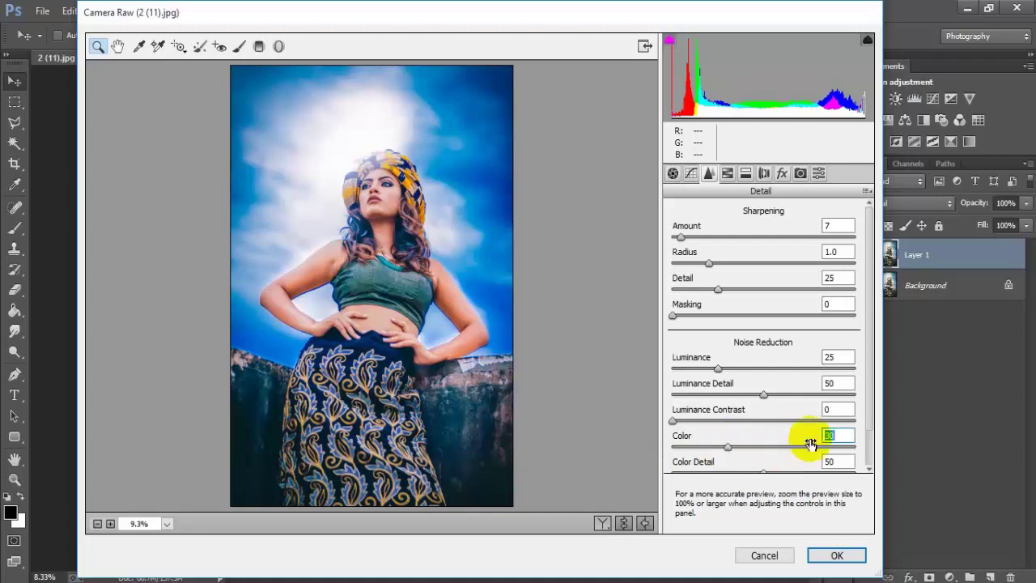
{"action": "left_click", "coordinate": [845, 437]}
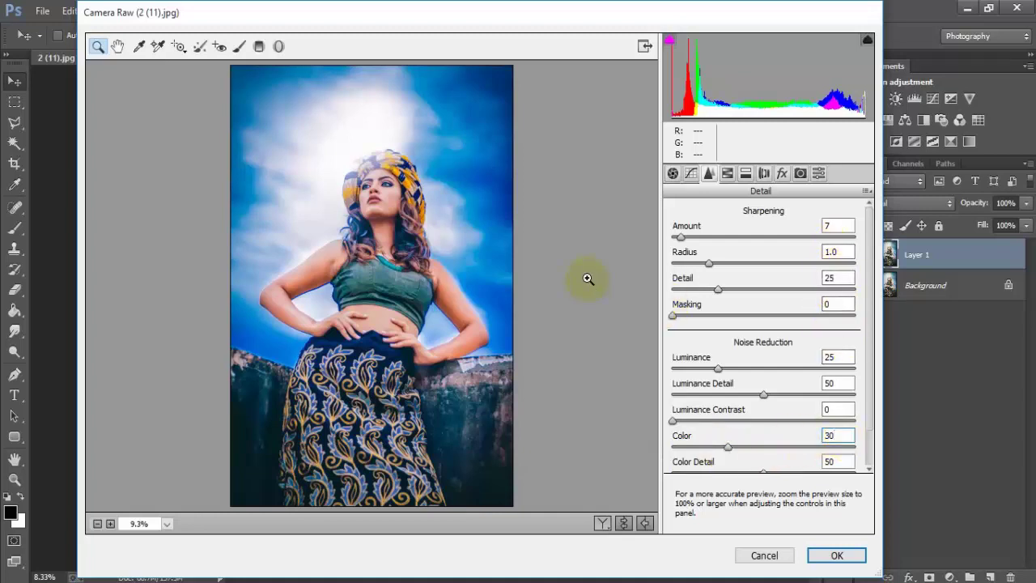
- In the HSL Hue tab, set Reds -5, Aquas +100, Blues -35 and Magentas +33
{"action": "left_click", "coordinate": [726, 173]}
{"action": "left_click", "coordinate": [679, 237]}
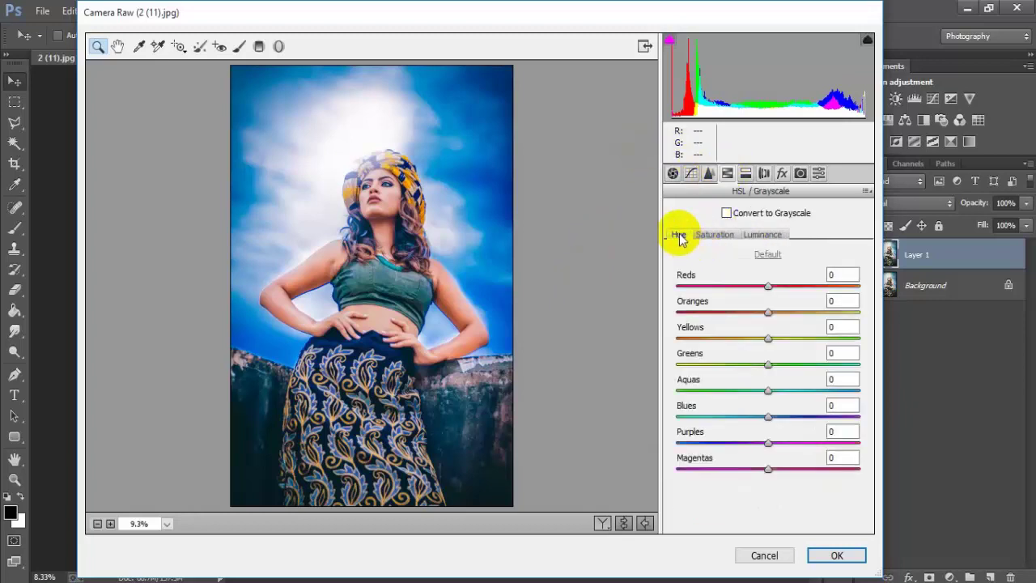
{"action": "left_click_drag", "start_coordinate": [767, 287], "coordinate": [761, 294]}
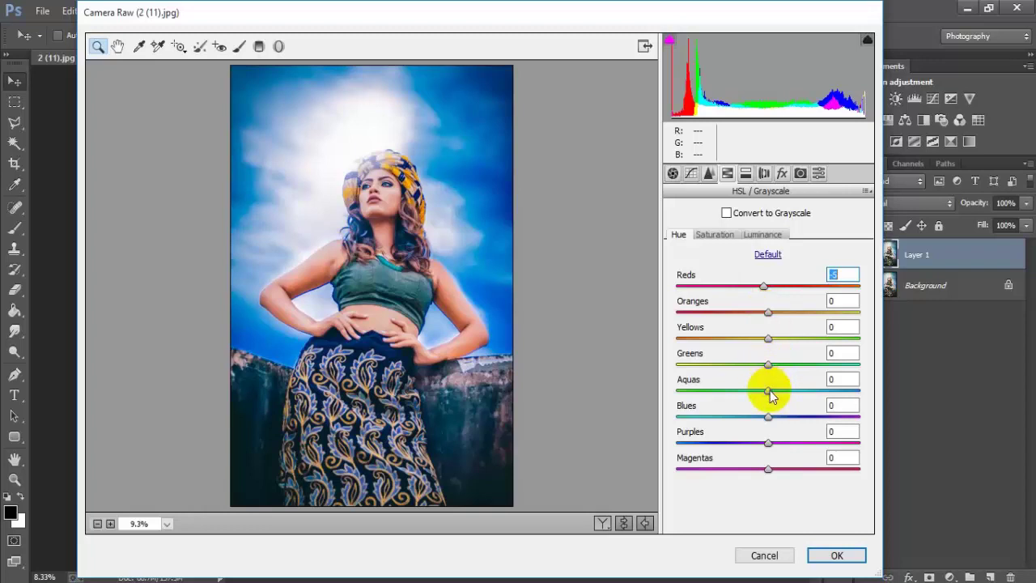
{"action": "left_click_drag", "start_coordinate": [768, 390], "coordinate": [882, 397]}
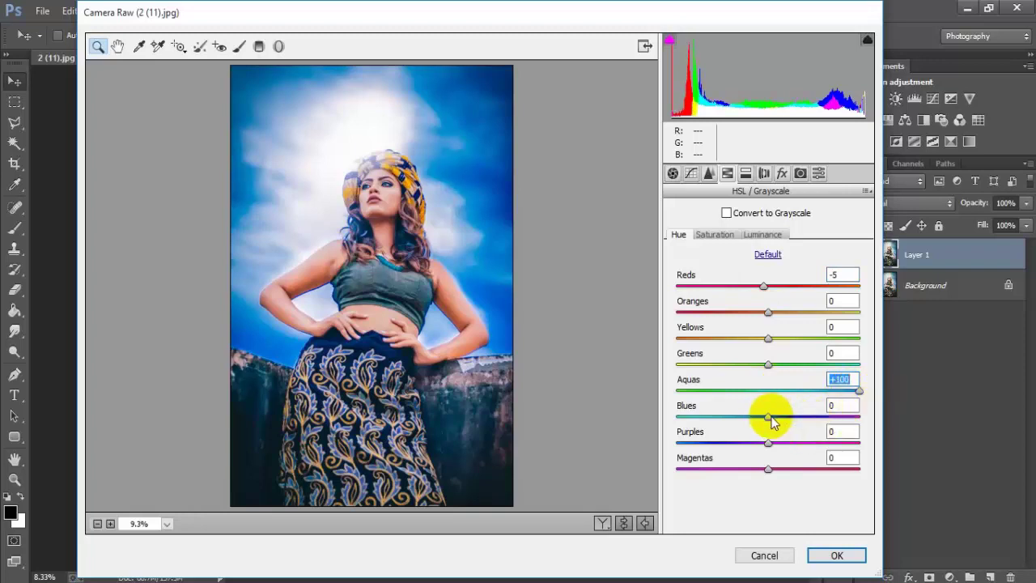
{"action": "left_click_drag", "start_coordinate": [768, 417], "coordinate": [757, 417]}
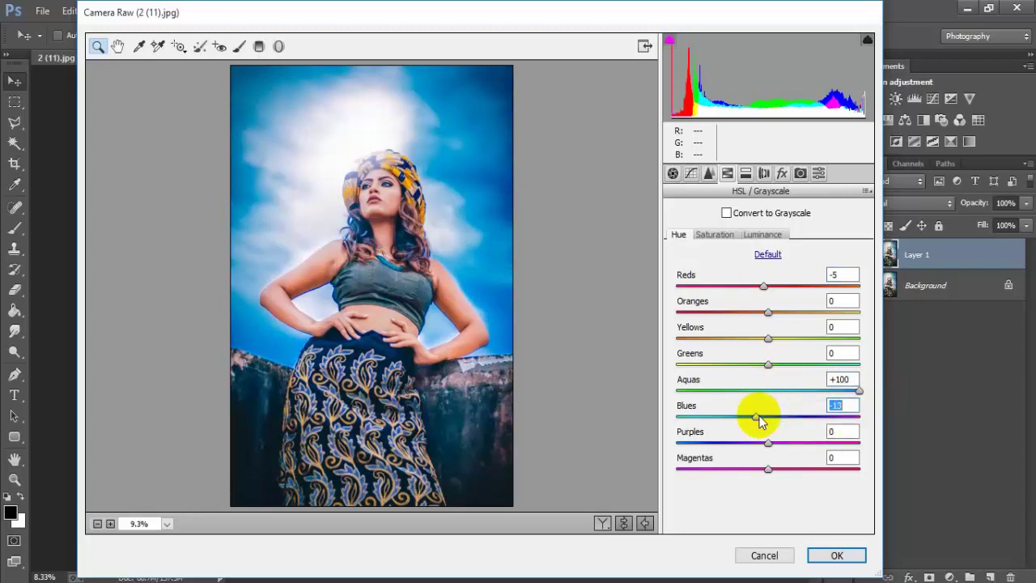
{"action": "left_click_drag", "start_coordinate": [757, 415], "coordinate": [742, 415]}
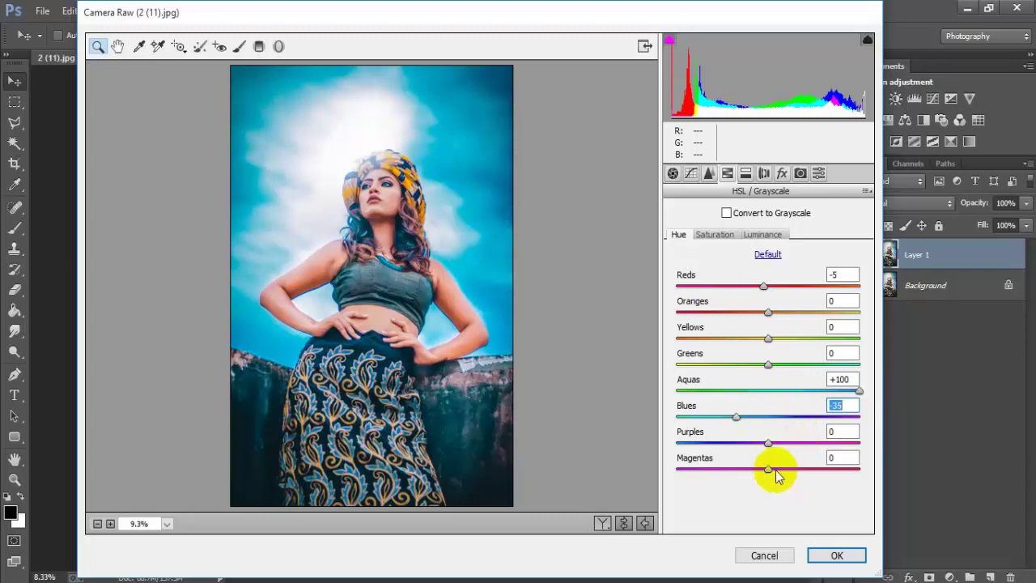
{"action": "left_click_drag", "start_coordinate": [768, 469], "coordinate": [773, 469]}
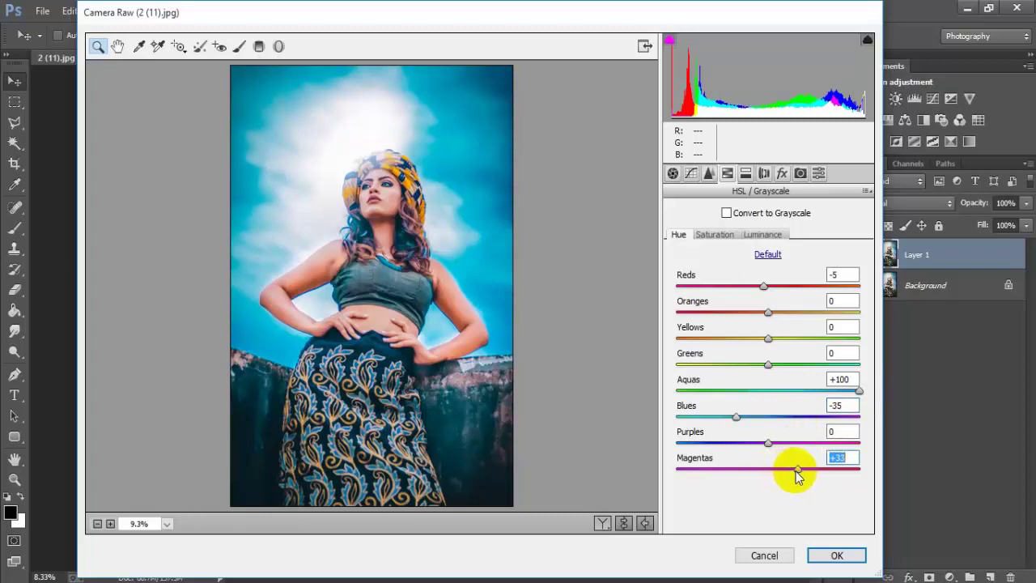
{"action": "left_click", "coordinate": [846, 457]}
- Set HSL saturation to Reds +3, Oranges +17, Yellows -100 and Greens -100
{"action": "left_click", "coordinate": [715, 234]}
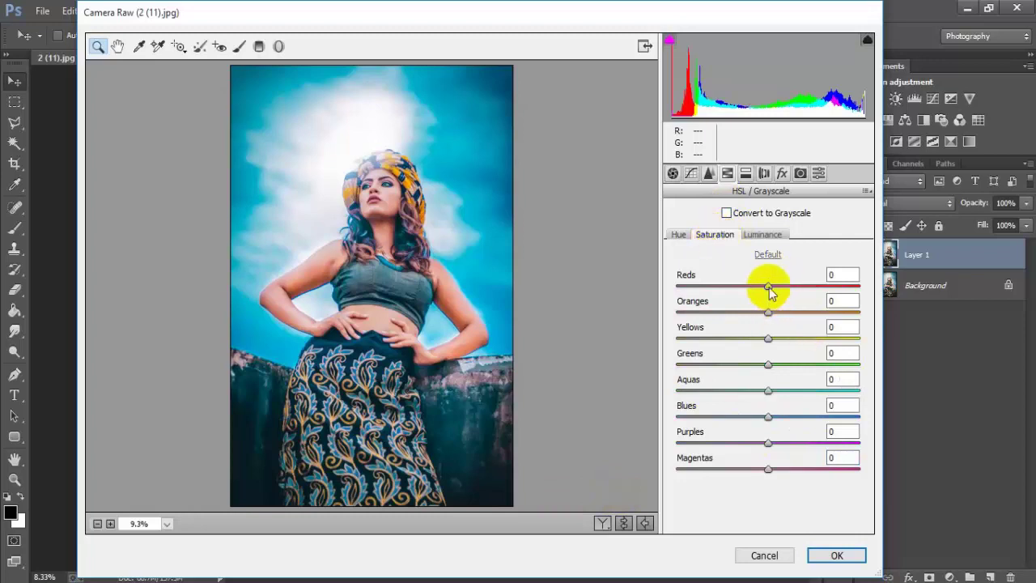
{"action": "left_click_drag", "start_coordinate": [769, 286], "coordinate": [773, 291]}
{"action": "left_click_drag", "start_coordinate": [768, 313], "coordinate": [775, 313]}
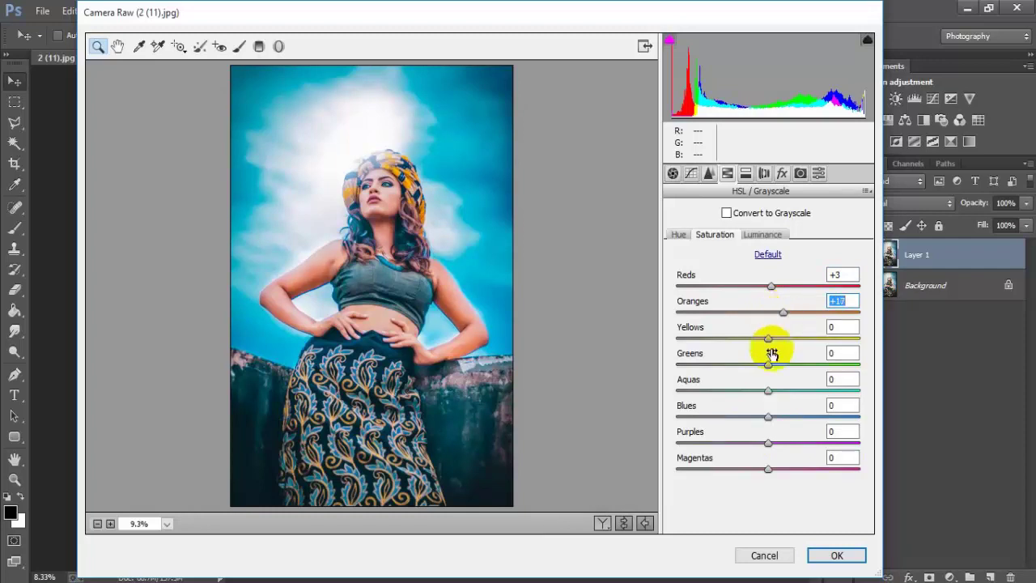
{"action": "left_click_drag", "start_coordinate": [768, 338], "coordinate": [660, 337]}
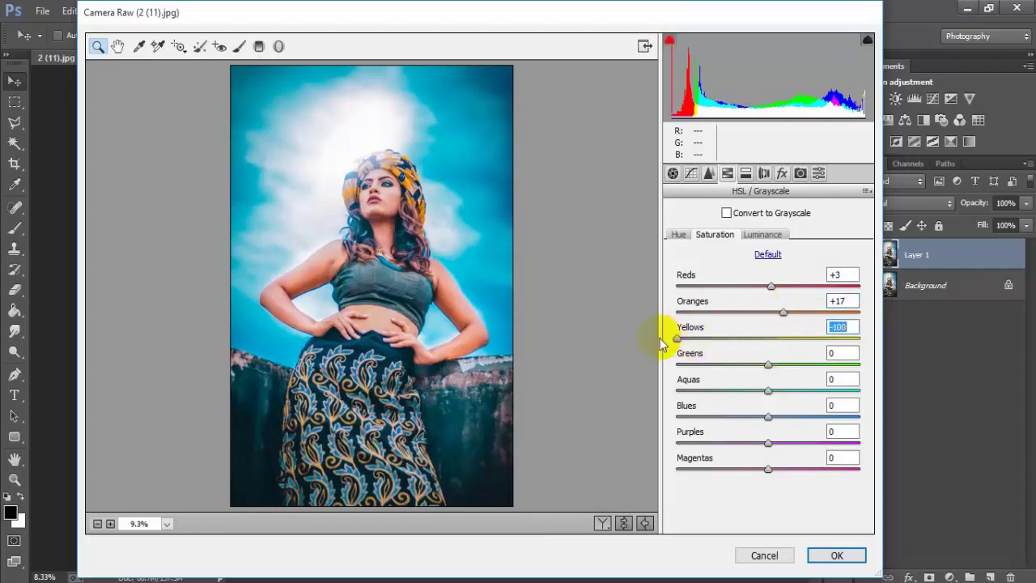
{"action": "left_click_drag", "start_coordinate": [768, 363], "coordinate": [638, 365]}
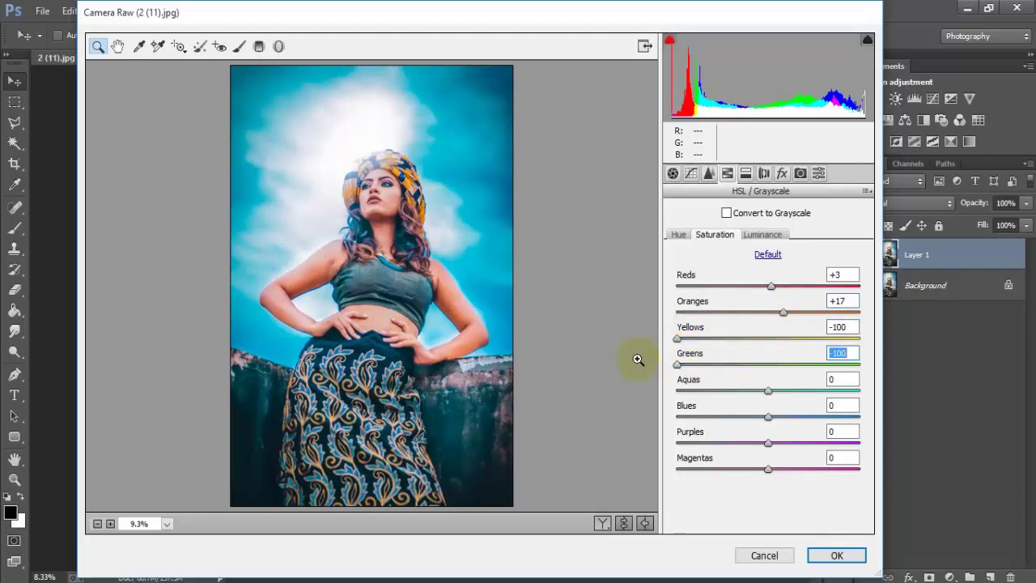
- Set HSL saturation to Aquas -77, Blues -31, Purples -75 and Magentas -10
{"action": "left_click_drag", "start_coordinate": [768, 389], "coordinate": [700, 394]}
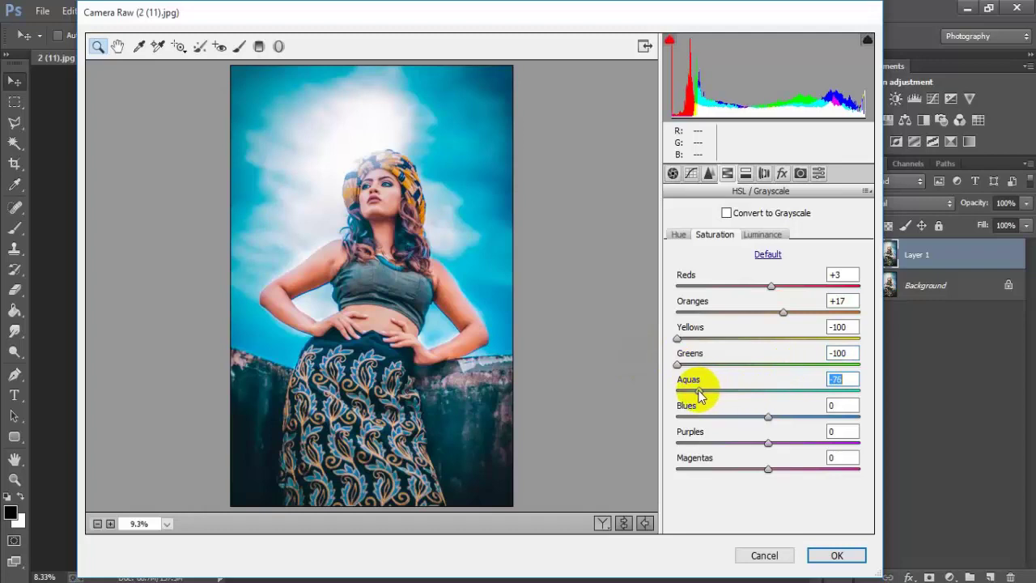
{"action": "left_click_drag", "start_coordinate": [700, 394], "coordinate": [708, 392]}
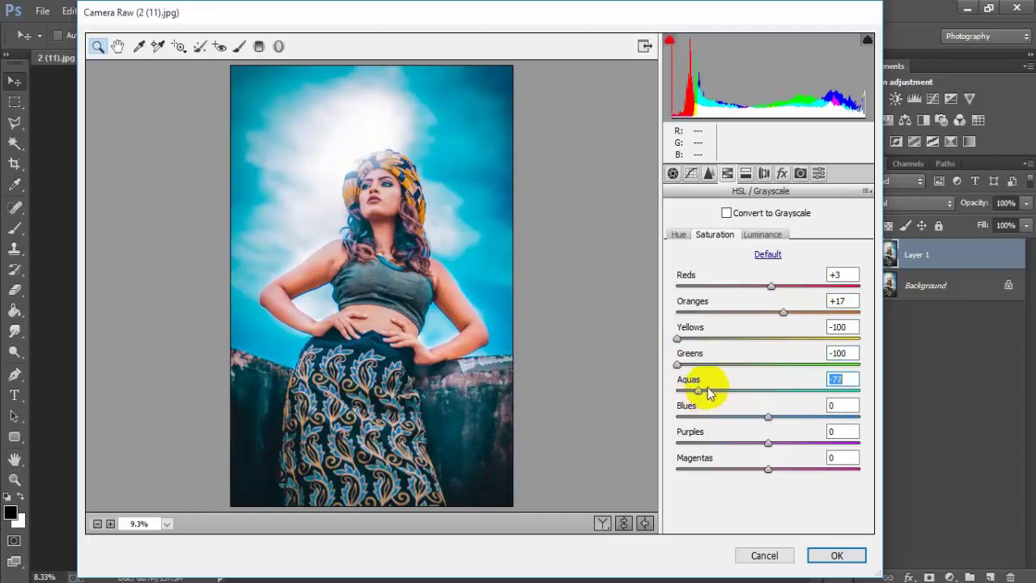
{"action": "left_click_drag", "start_coordinate": [767, 416], "coordinate": [741, 421]}
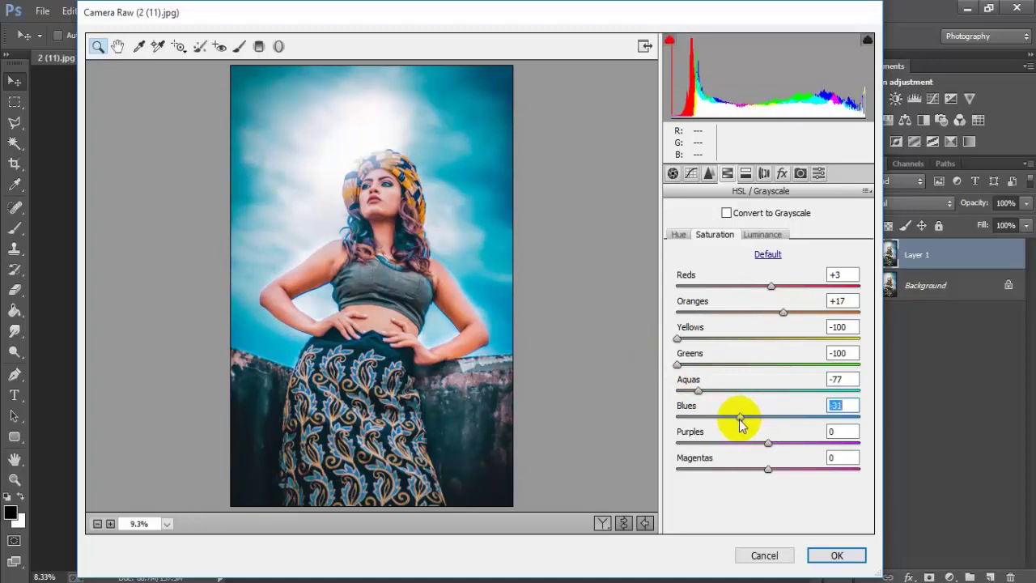
{"action": "left_click_drag", "start_coordinate": [768, 443], "coordinate": [697, 457]}
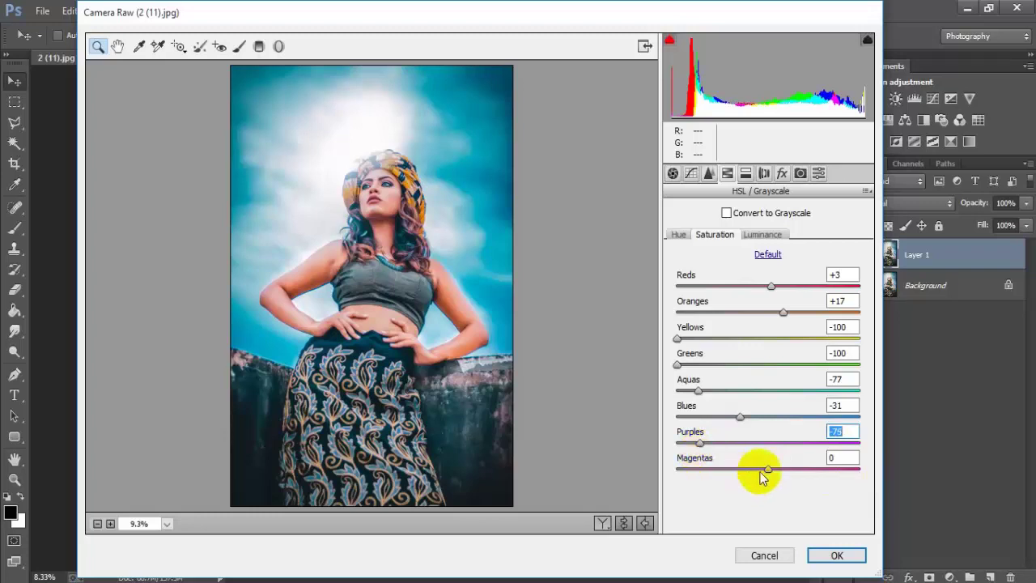
{"action": "mouse_move", "coordinate": [768, 470]}
{"action": "left_mouse_down"}
{"action": "mouse_move", "coordinate": [733, 469]}
{"action": "mouse_move", "coordinate": [761, 471]}
{"action": "left_mouse_up"}
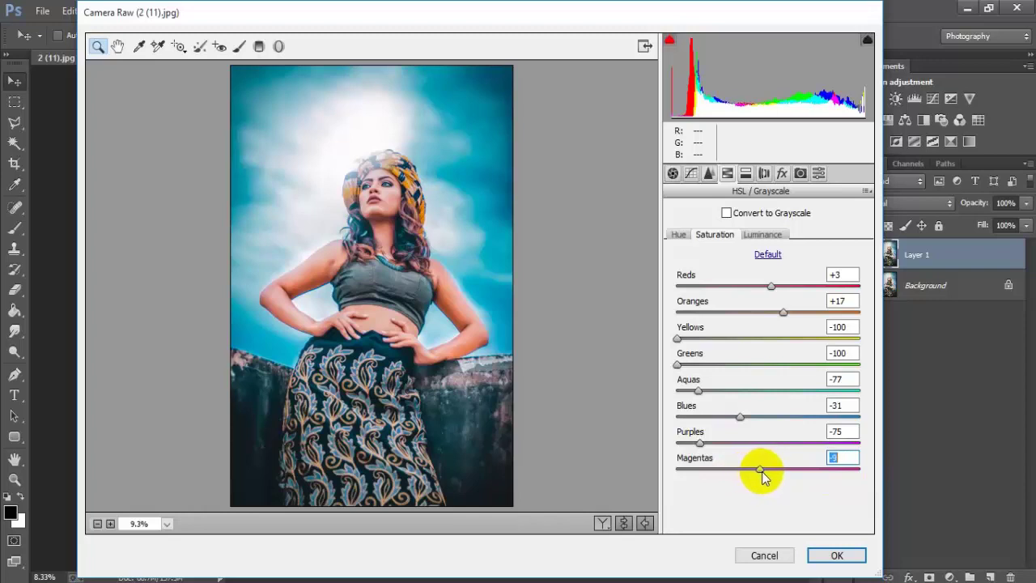
{"action": "left_click", "coordinate": [846, 457]}
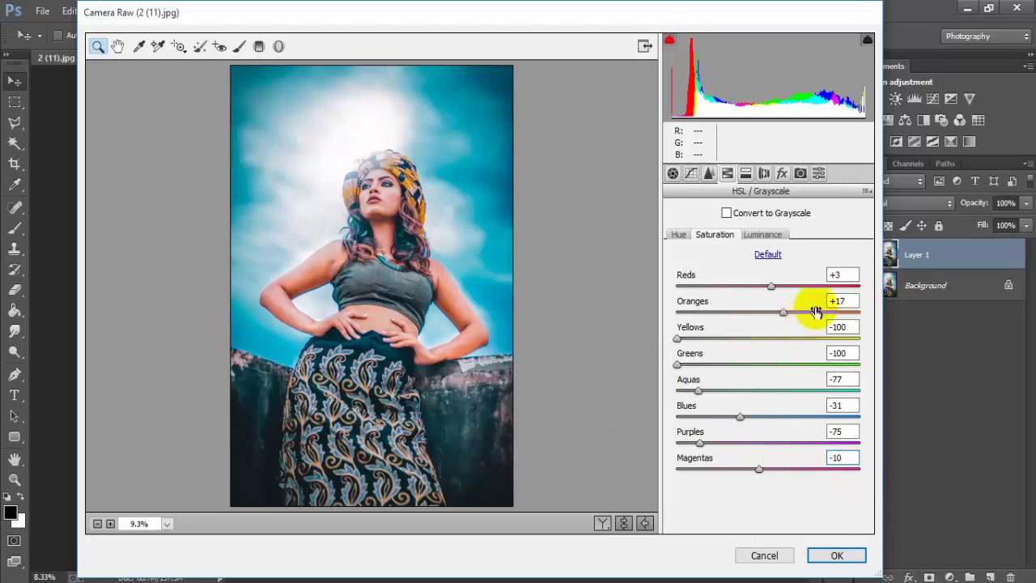
- Brighten skin with HSL luminance Reds +45 and Oranges +59
{"action": "left_click", "coordinate": [765, 235]}
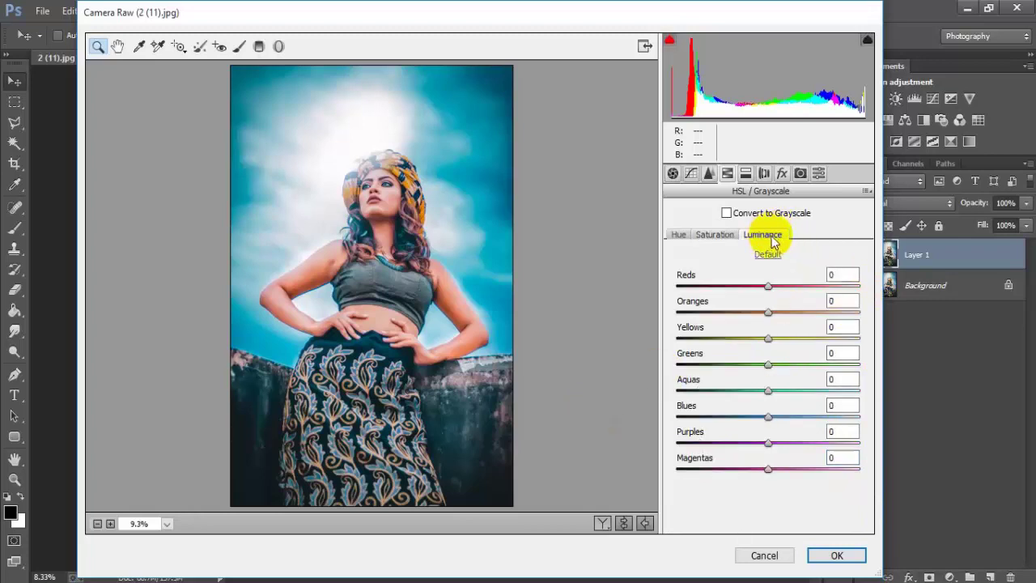
{"action": "left_click_drag", "start_coordinate": [780, 284], "coordinate": [811, 285]}
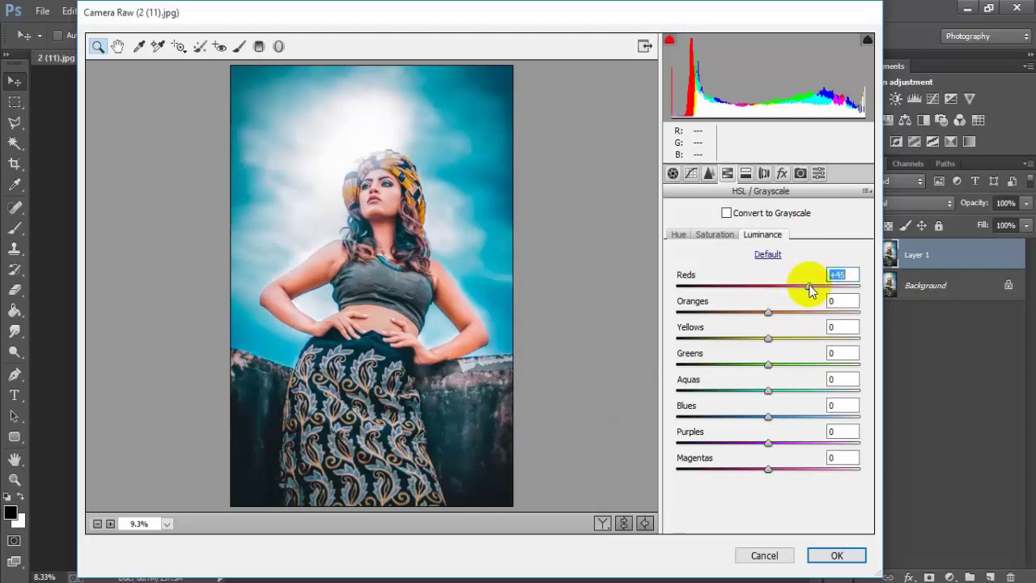
{"action": "left_click_drag", "start_coordinate": [768, 313], "coordinate": [824, 326]}
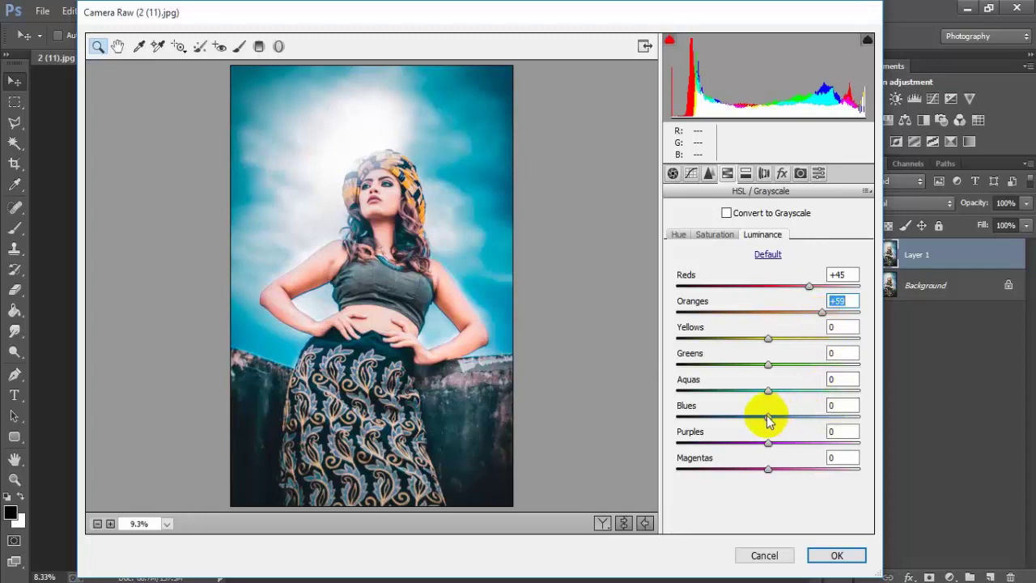
- Set HSL luminance for Blues to -30 and Purples to +26
{"action": "left_click_drag", "start_coordinate": [768, 417], "coordinate": [746, 417]}
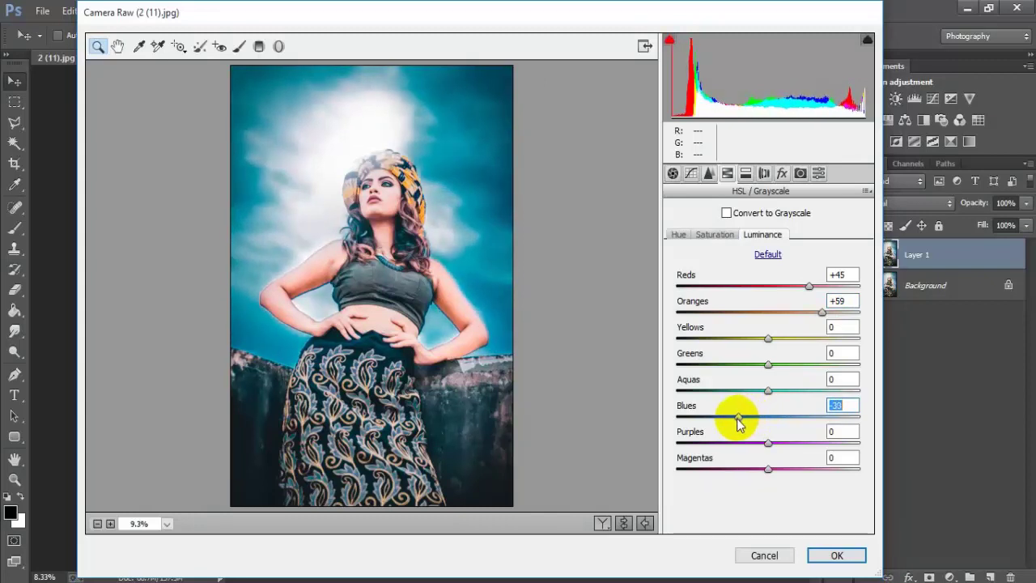
{"action": "left_click_drag", "start_coordinate": [743, 417], "coordinate": [740, 419]}
{"action": "key", "text": "Down"}
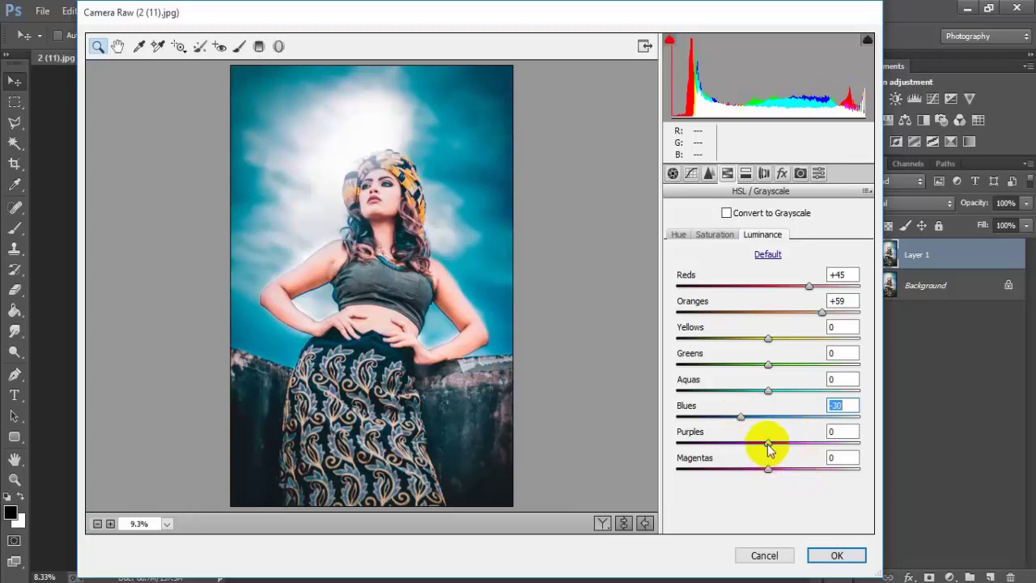
{"action": "left_click_drag", "start_coordinate": [768, 444], "coordinate": [792, 444]}
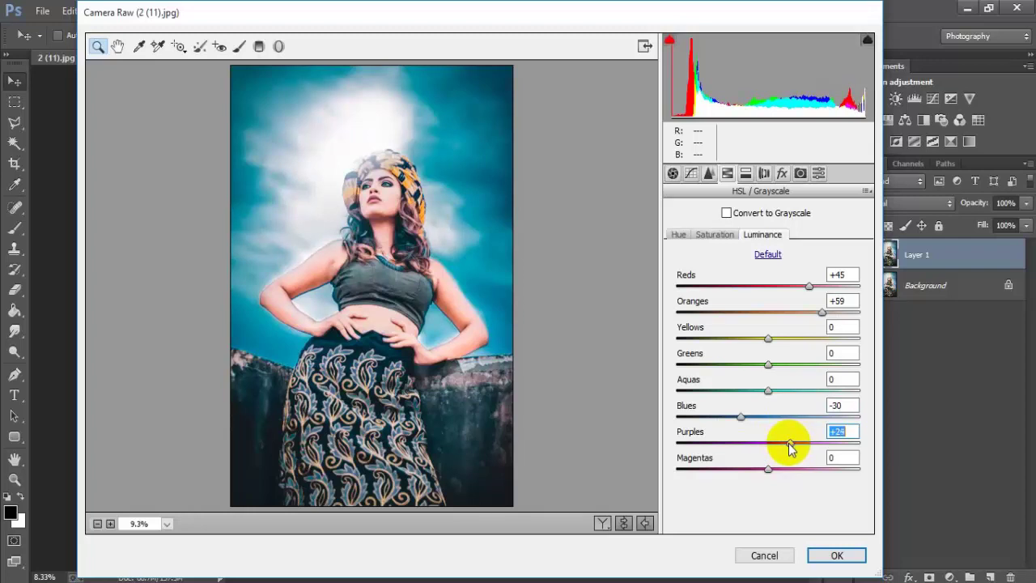
{"action": "left_click_drag", "start_coordinate": [791, 445], "coordinate": [793, 445]}
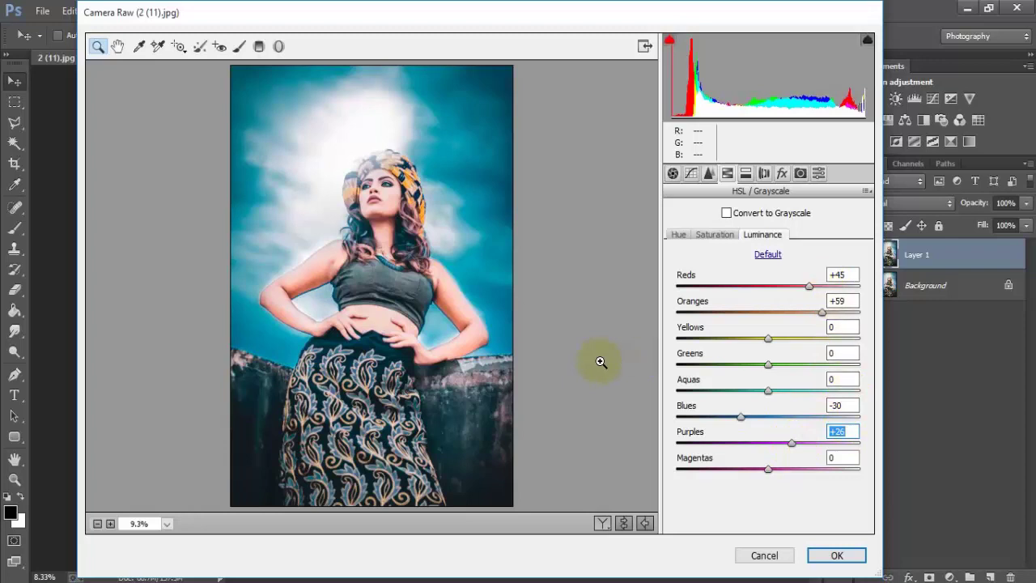
- In Camera Calibration, set Blue Primary Hue to -100 and Blue Primary Saturation to +28
{"action": "left_click", "coordinate": [799, 173]}
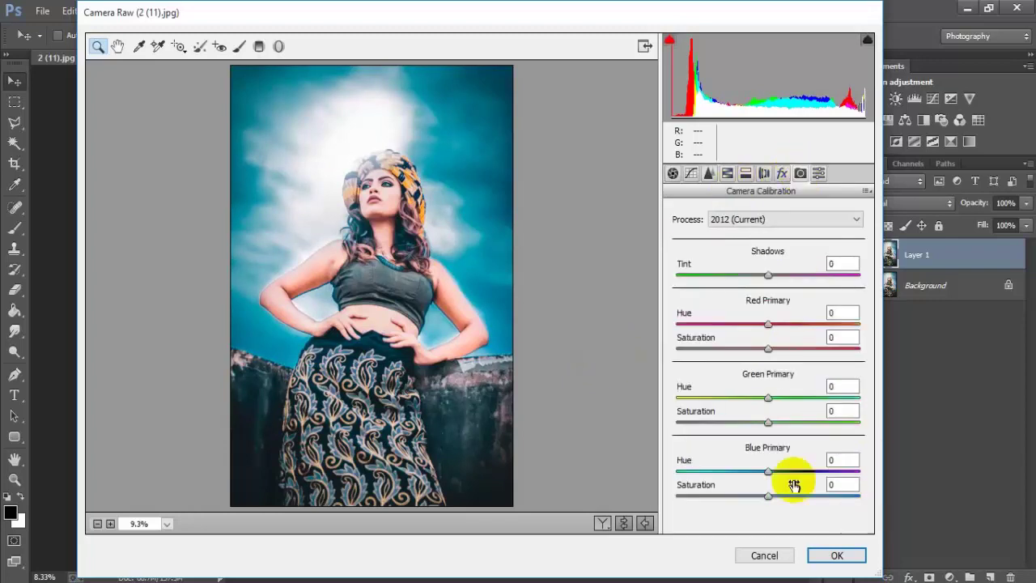
{"action": "left_click_drag", "start_coordinate": [768, 470], "coordinate": [671, 472]}
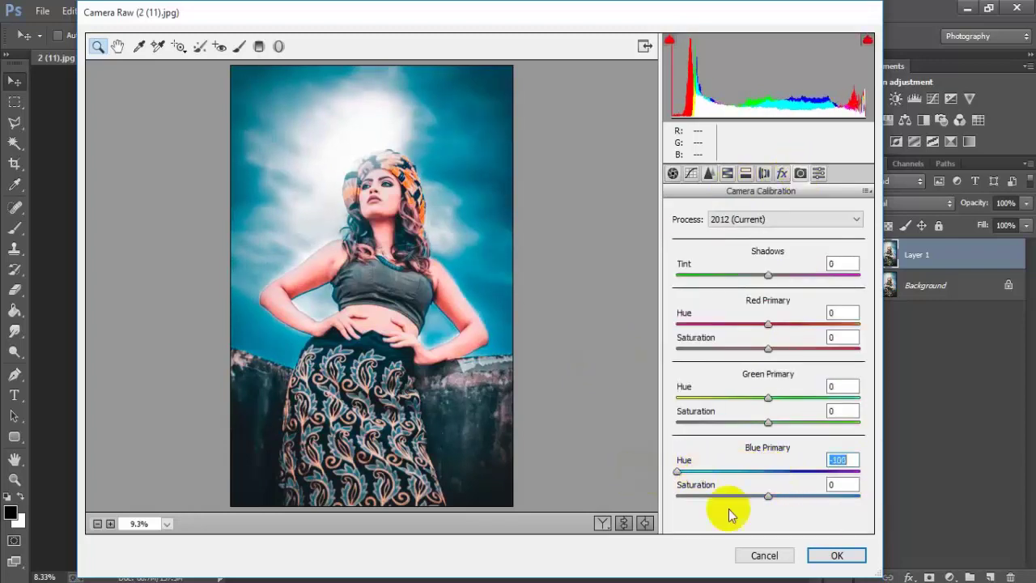
{"action": "left_click_drag", "start_coordinate": [770, 499], "coordinate": [796, 496]}
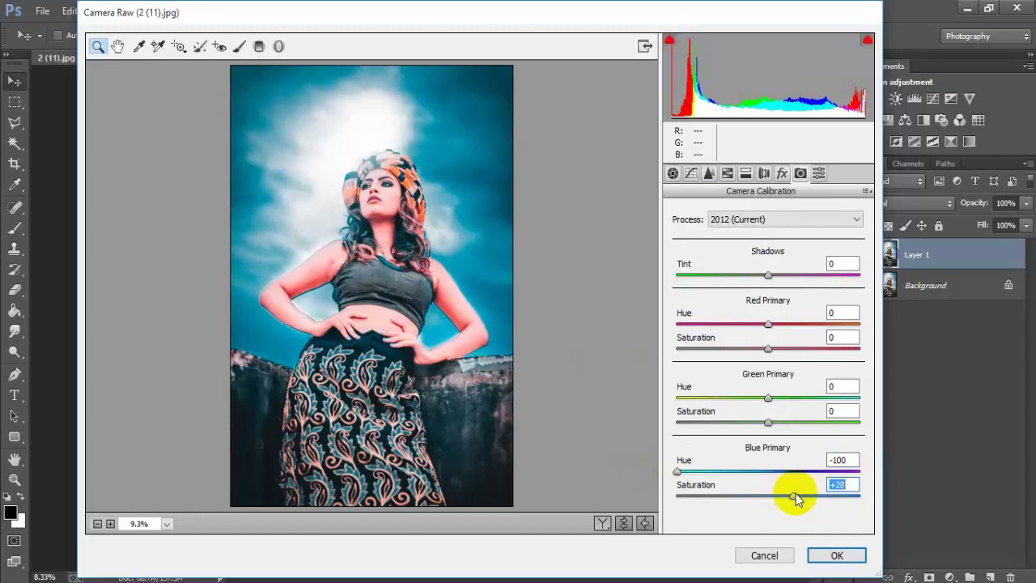
{"action": "mouse_move", "coordinate": [678, 471]}
{"action": "left_mouse_down"}
{"action": "mouse_move", "coordinate": [850, 474]}
{"action": "mouse_move", "coordinate": [693, 474]}
{"action": "left_mouse_up"}
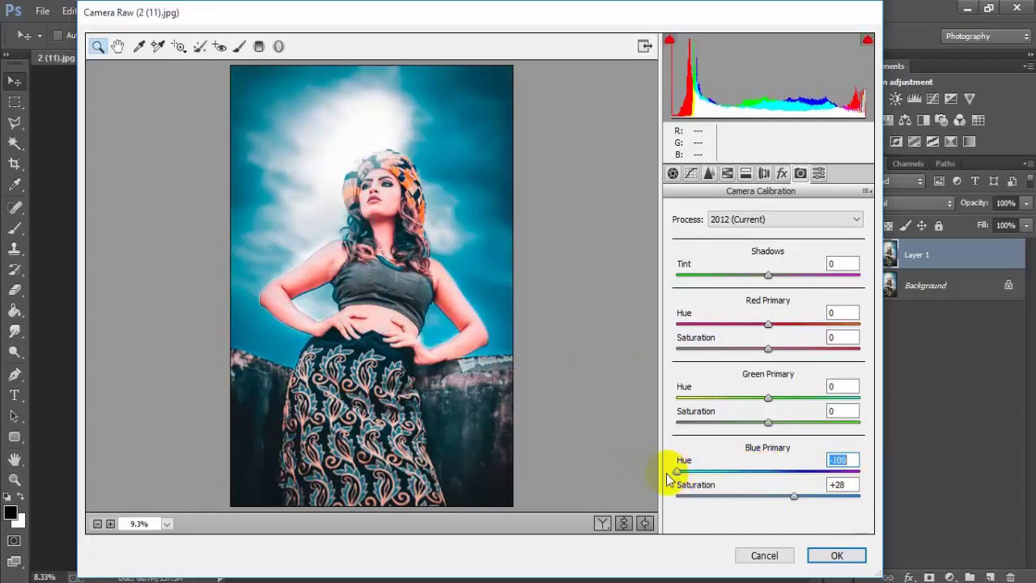
{"action": "left_click", "coordinate": [439, 412]}
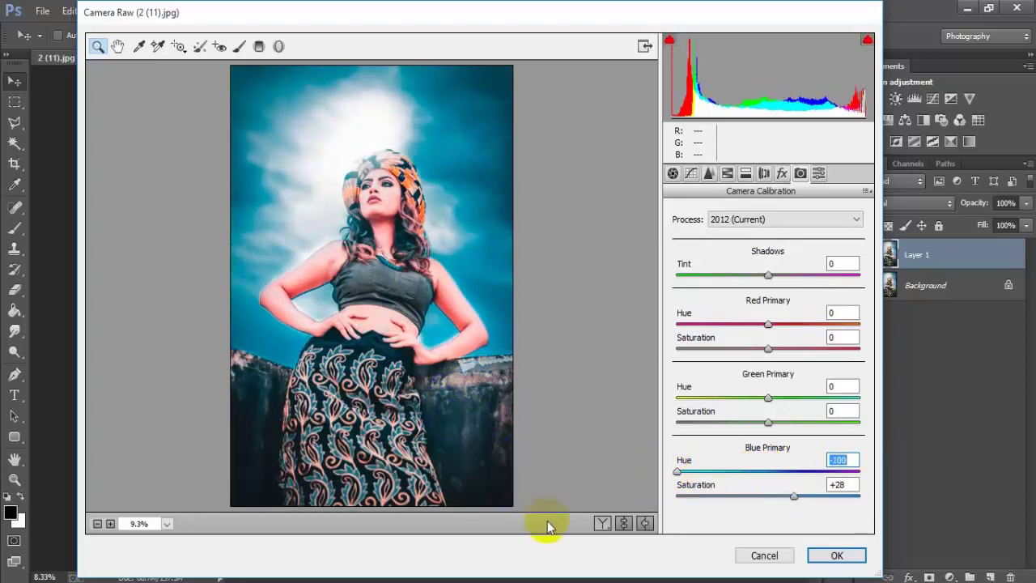
- View the portrait before and after the grade, then apply the Camera Raw teal-sky grade to Layer 1
{"action": "left_click", "coordinate": [601, 524]}
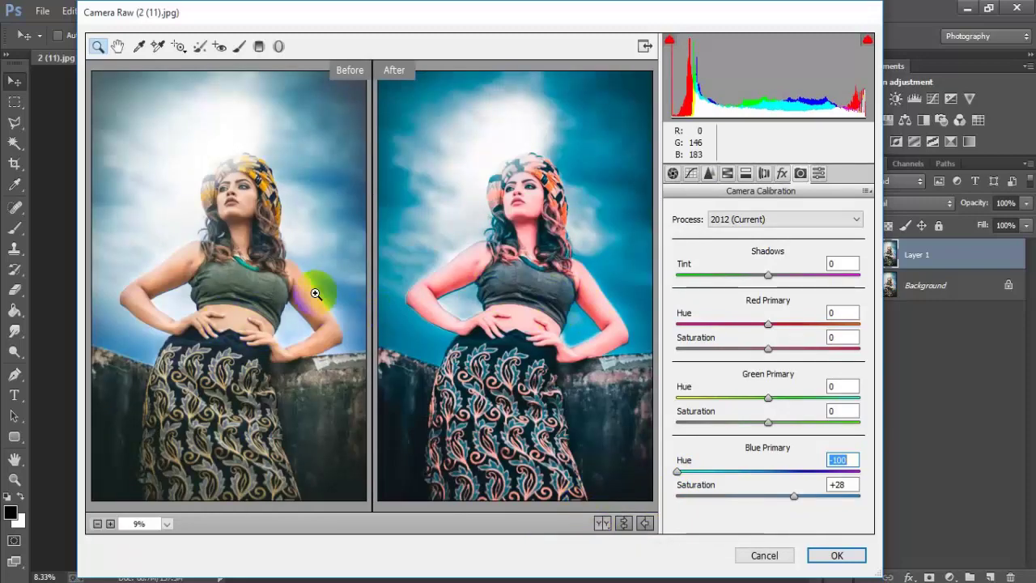
{"action": "left_click", "coordinate": [846, 556]}
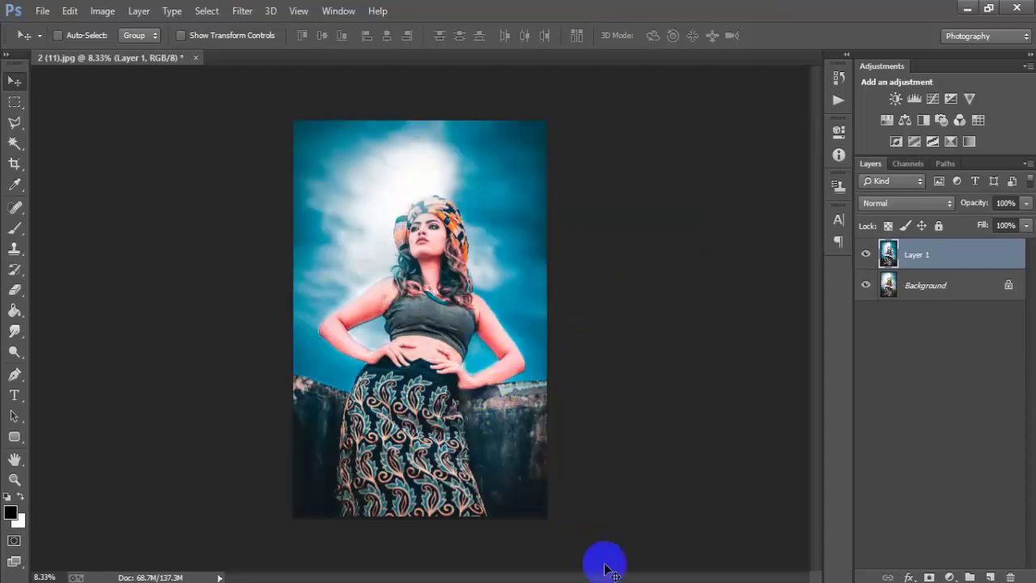
{"action": "key", "text": "ctrl+plus"}
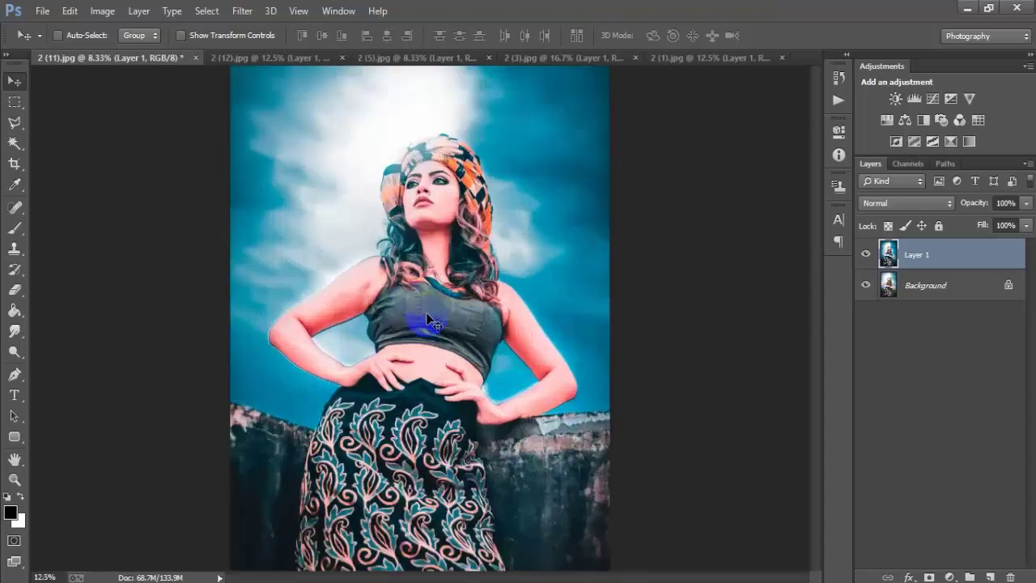
{"action": "left_click", "coordinate": [866, 255]}
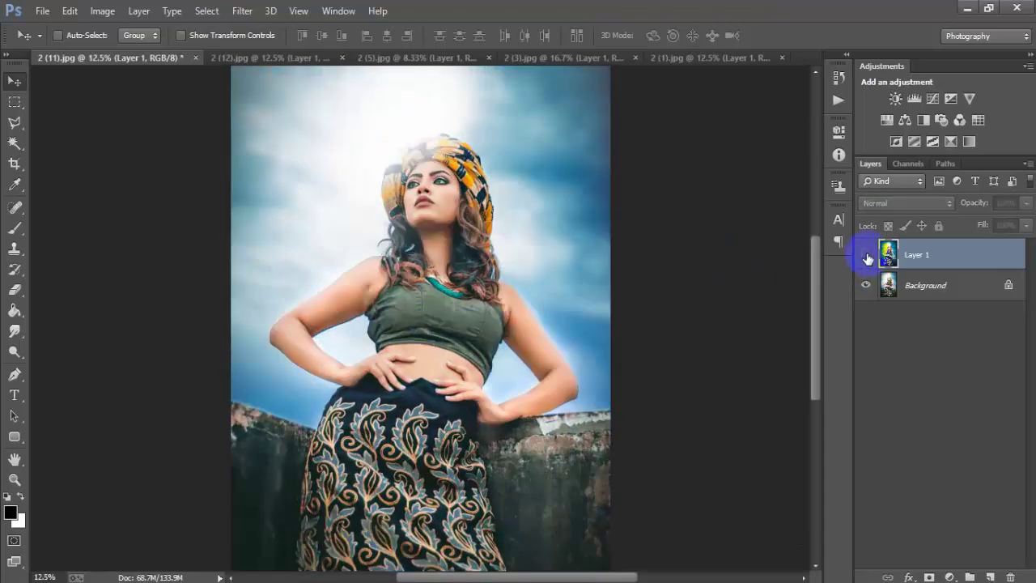
{"action": "left_click", "coordinate": [866, 258]}
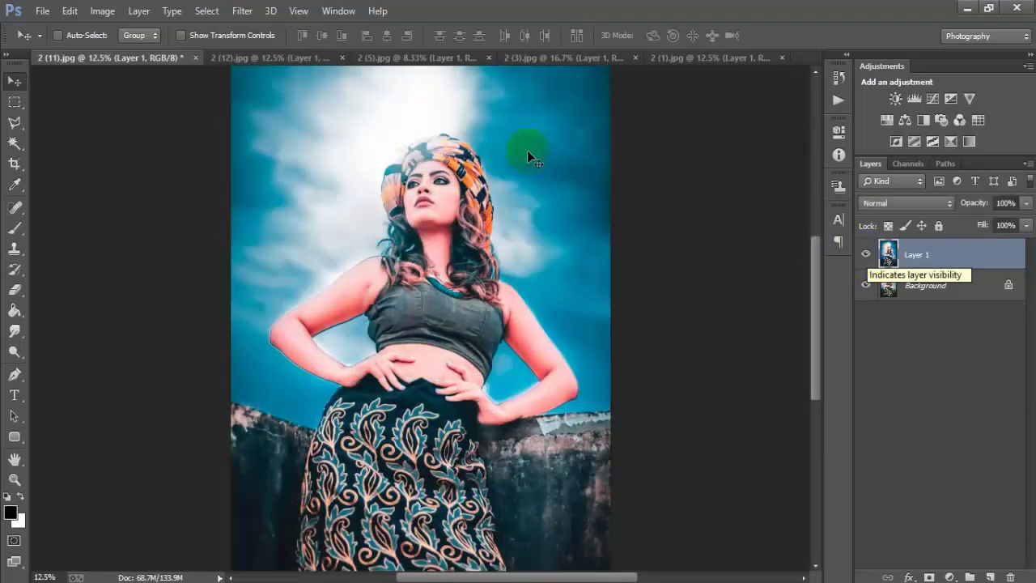
{"action": "left_click", "coordinate": [234, 60]}
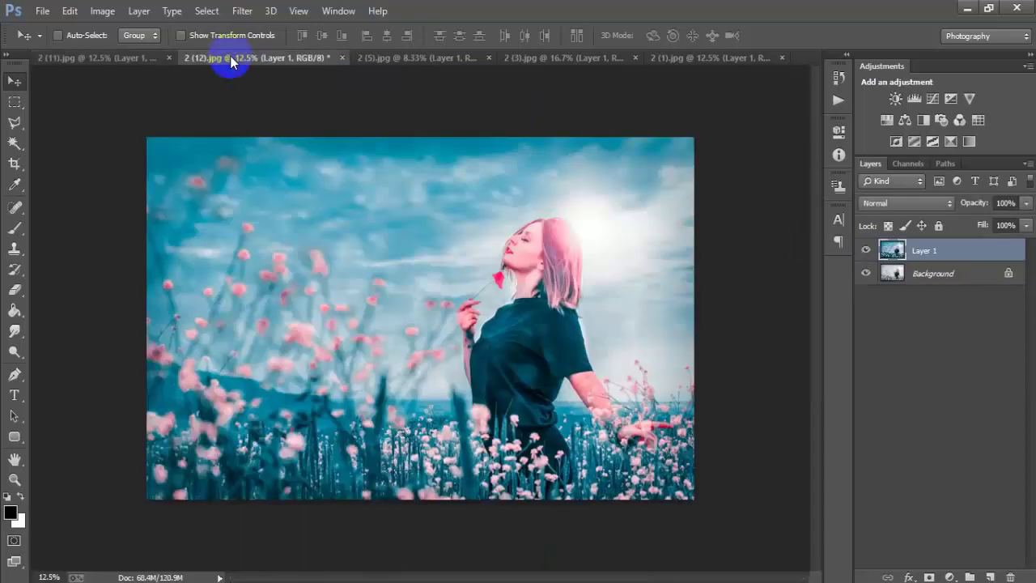
{"action": "left_click", "coordinate": [866, 251]}
{"action": "left_click", "coordinate": [866, 253]}
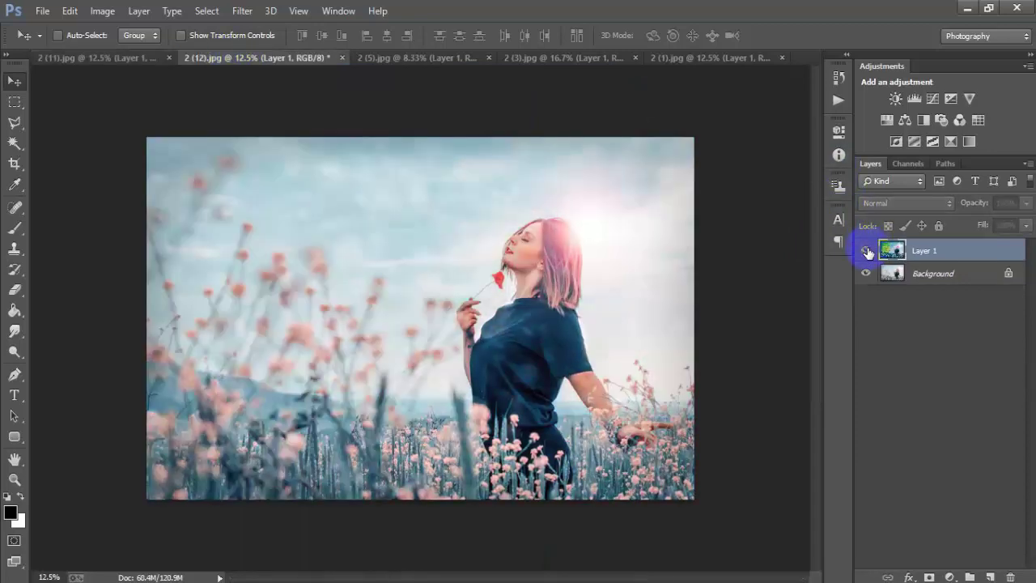
{"action": "left_click", "coordinate": [430, 60]}
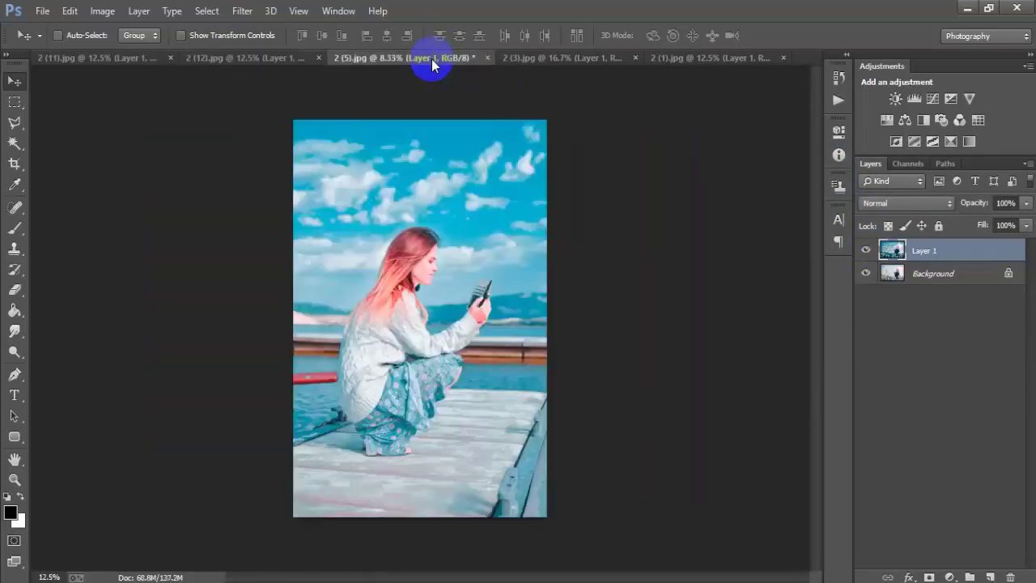
{"action": "left_click", "coordinate": [866, 256]}
{"action": "key", "text": "ctrl+plus"}
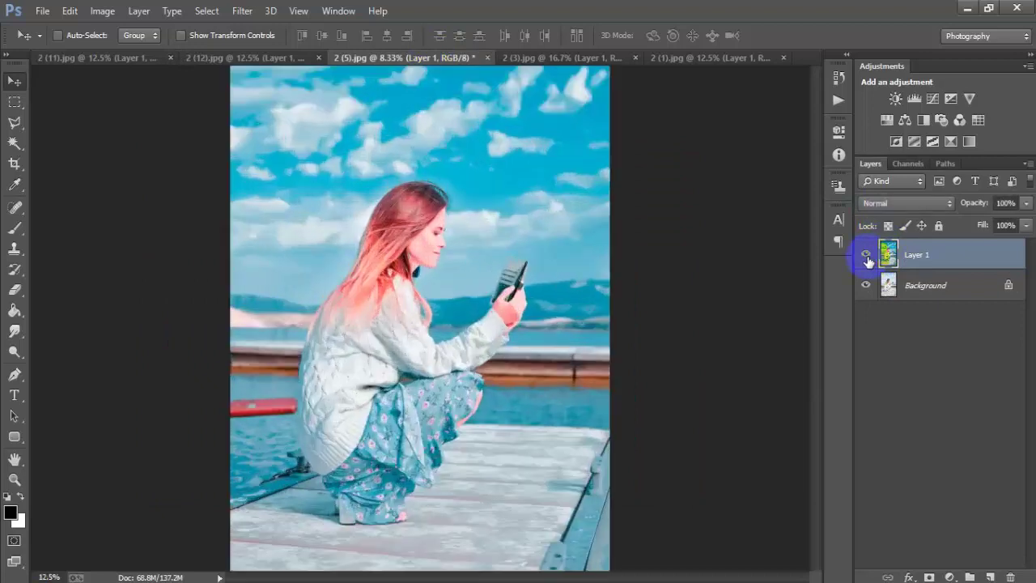
{"action": "left_click", "coordinate": [867, 257]}
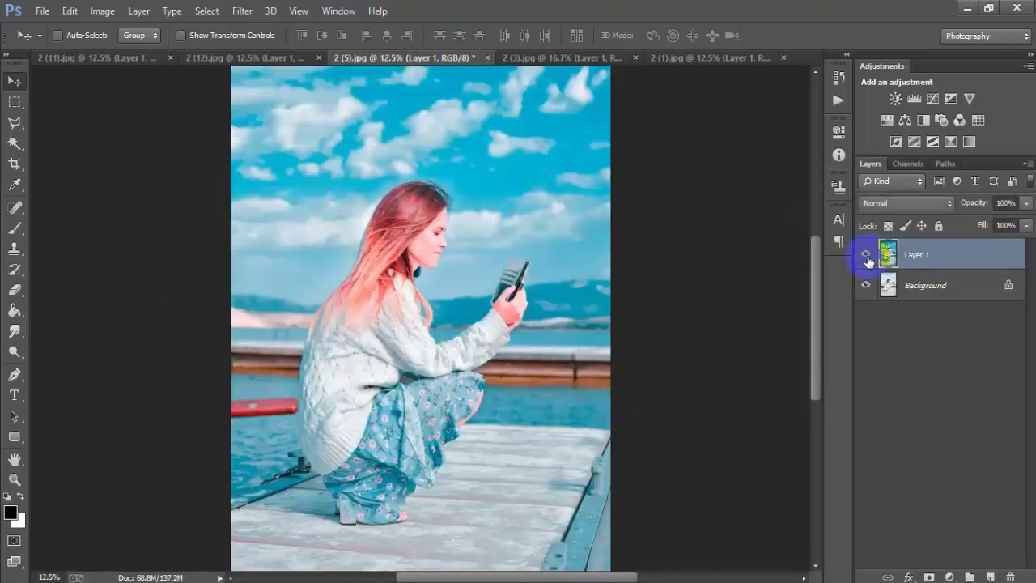
{"action": "left_click", "coordinate": [866, 256]}
{"action": "left_click", "coordinate": [867, 256]}
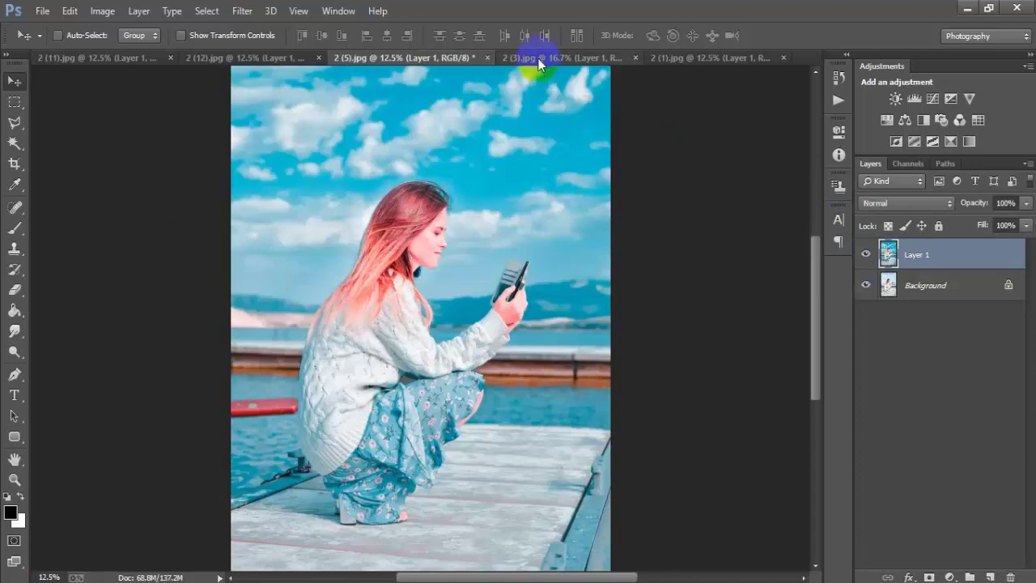
{"action": "left_click", "coordinate": [537, 57]}
{"action": "left_click", "coordinate": [867, 256]}
{"action": "left_click", "coordinate": [867, 256]}
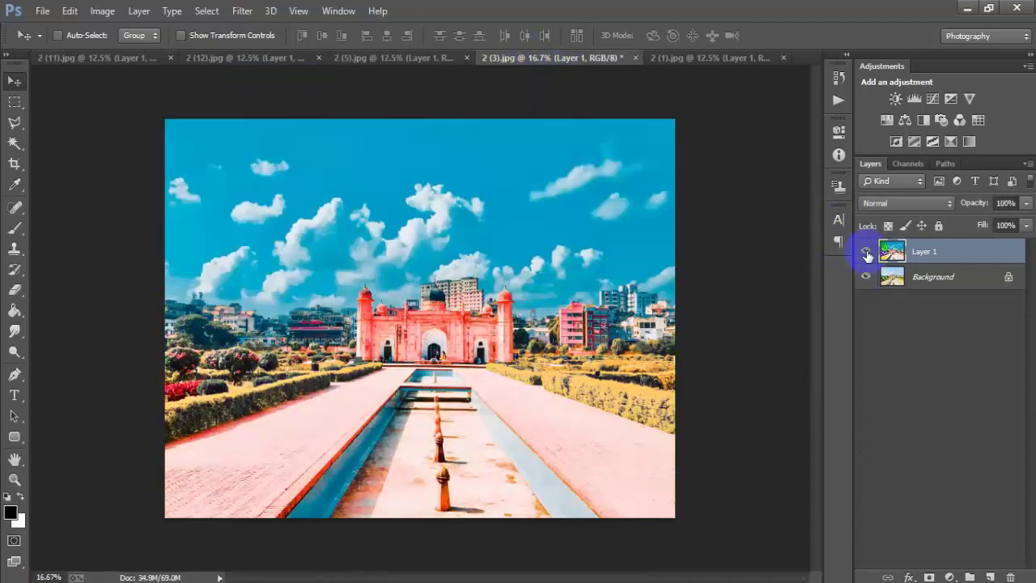
{"action": "left_click", "coordinate": [866, 256]}
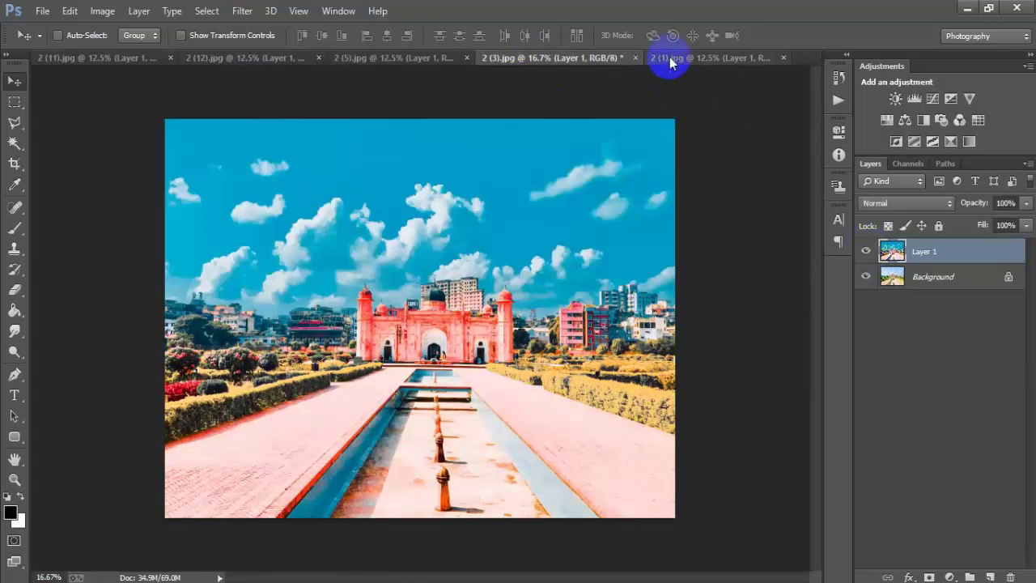
{"action": "left_click", "coordinate": [666, 58]}
{"action": "left_click", "coordinate": [866, 256]}
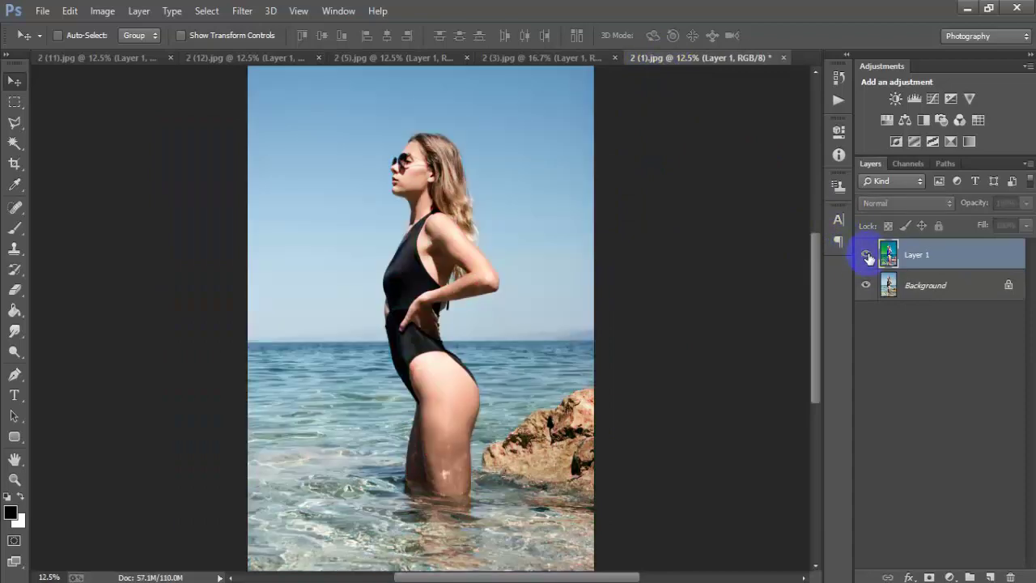
{"action": "left_click", "coordinate": [866, 256]}
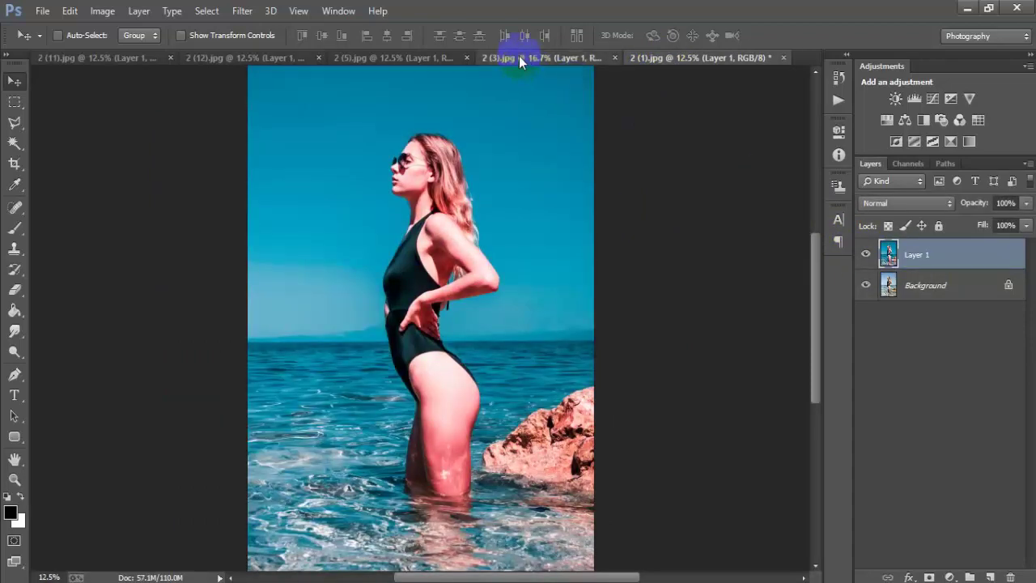
{"action": "left_click", "coordinate": [519, 56]}
{"action": "left_click", "coordinate": [866, 251]}
{"action": "left_click", "coordinate": [865, 250]}
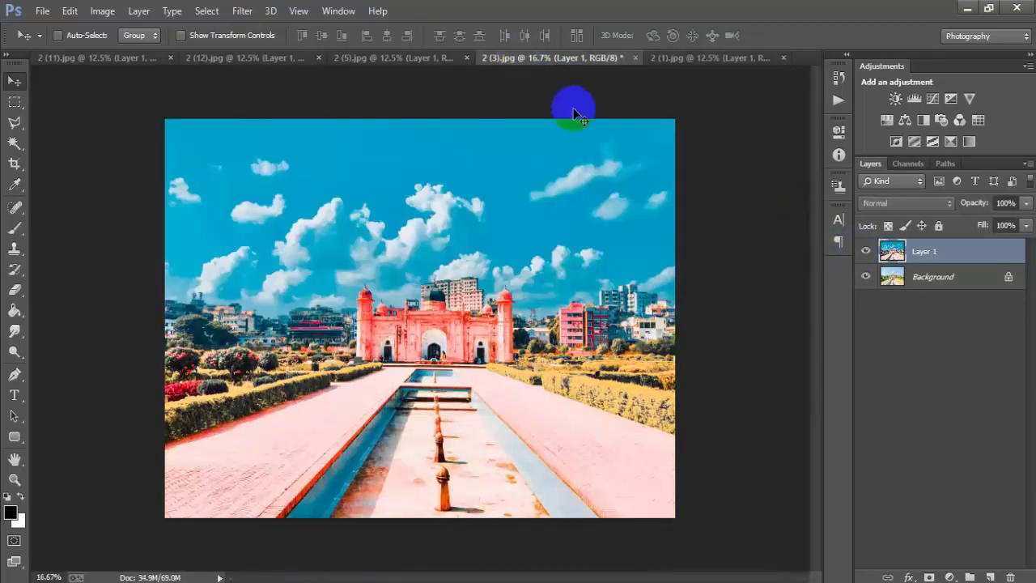
{"action": "left_click", "coordinate": [443, 58]}
{"action": "left_click", "coordinate": [867, 256]}
{"action": "left_click", "coordinate": [867, 256]}
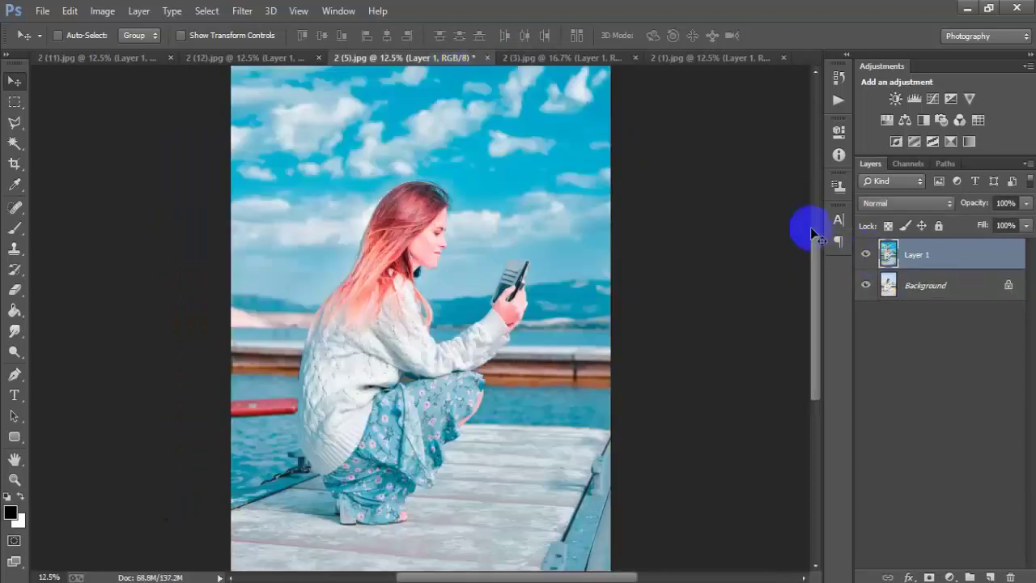
{"action": "left_click", "coordinate": [257, 58]}
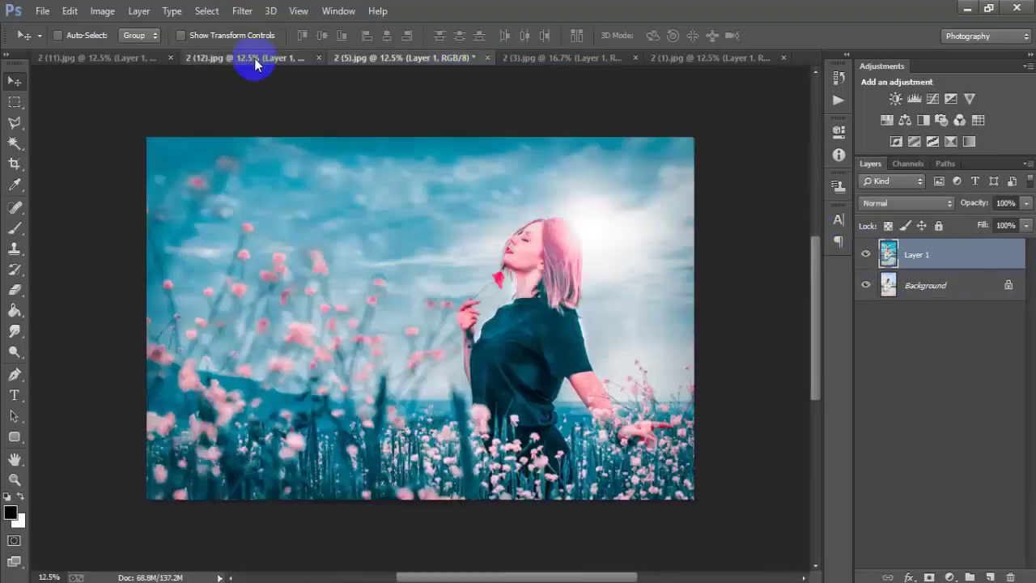
{"action": "left_click", "coordinate": [866, 251]}
{"action": "left_click", "coordinate": [867, 252]}
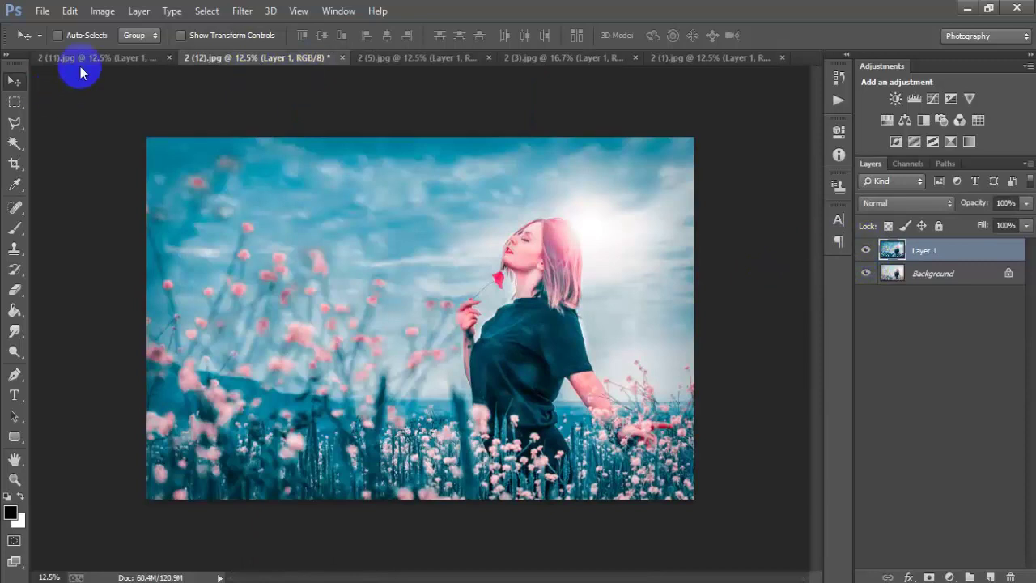
{"action": "left_click", "coordinate": [83, 59]}
{"action": "left_click", "coordinate": [866, 256]}
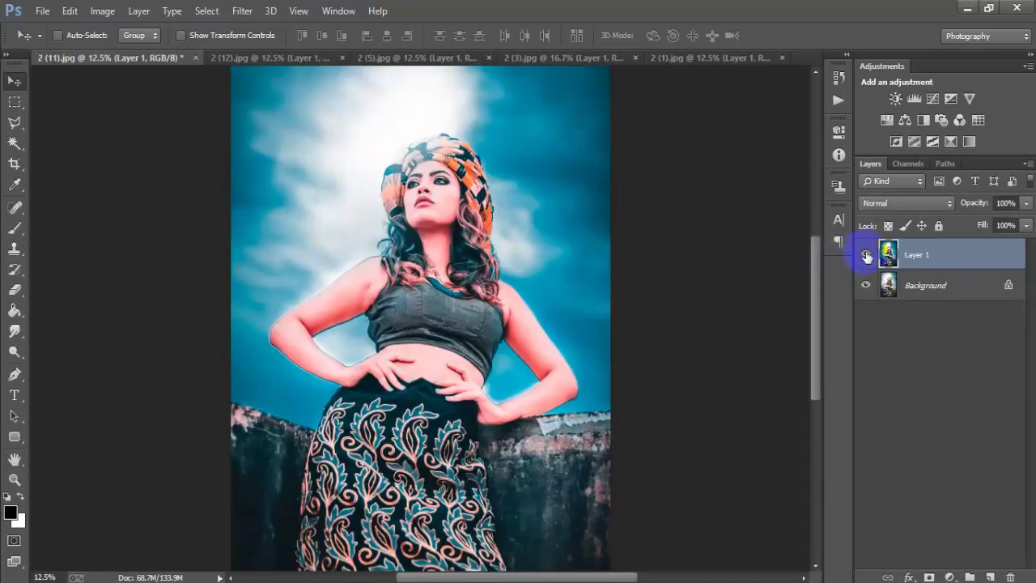
{"action": "left_click", "coordinate": [867, 256]}
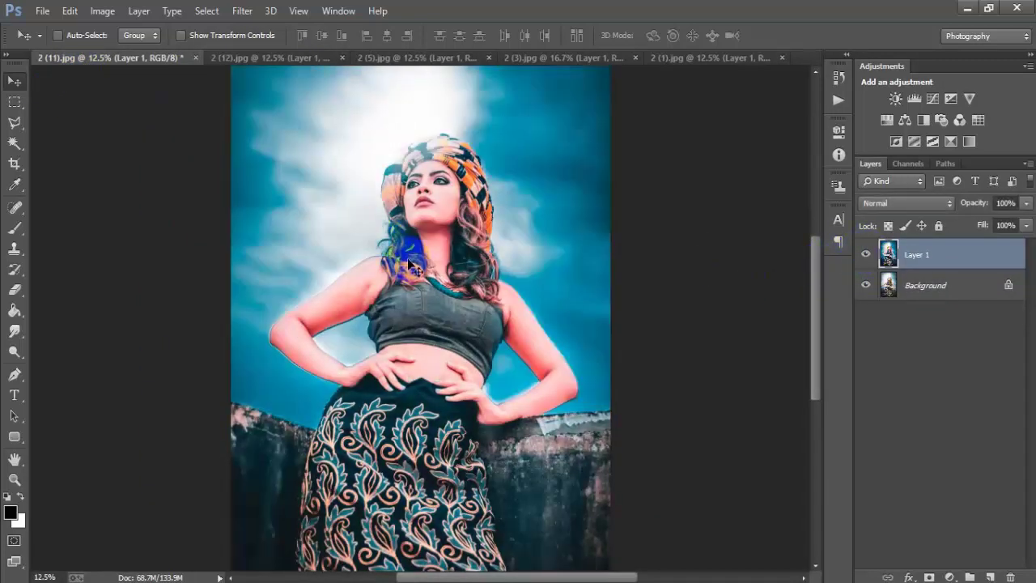